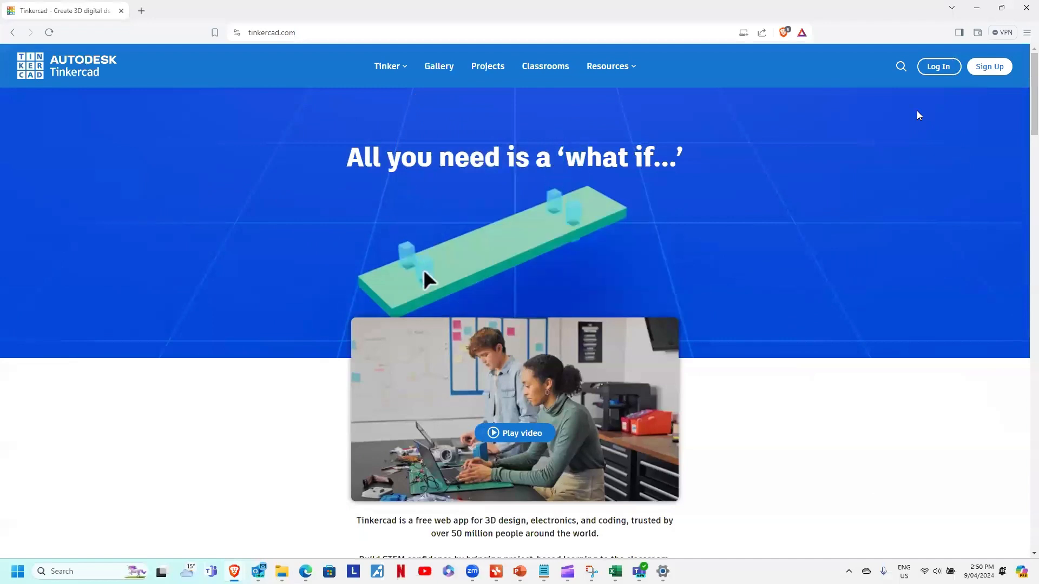
# Step: Log in to Tinkercad with a personal account
pyautogui.click(941, 68)
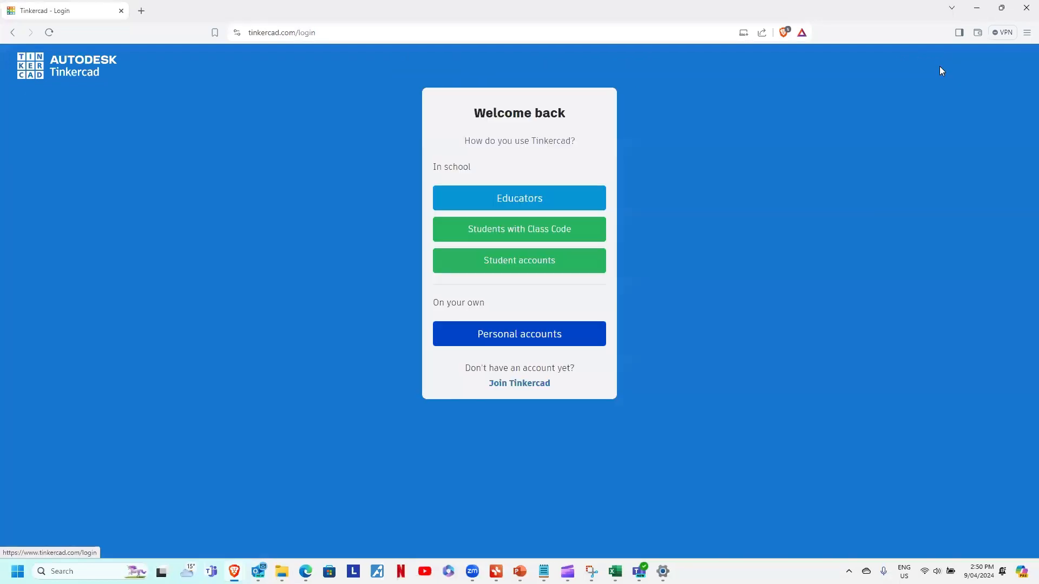
pyautogui.click(529, 338)
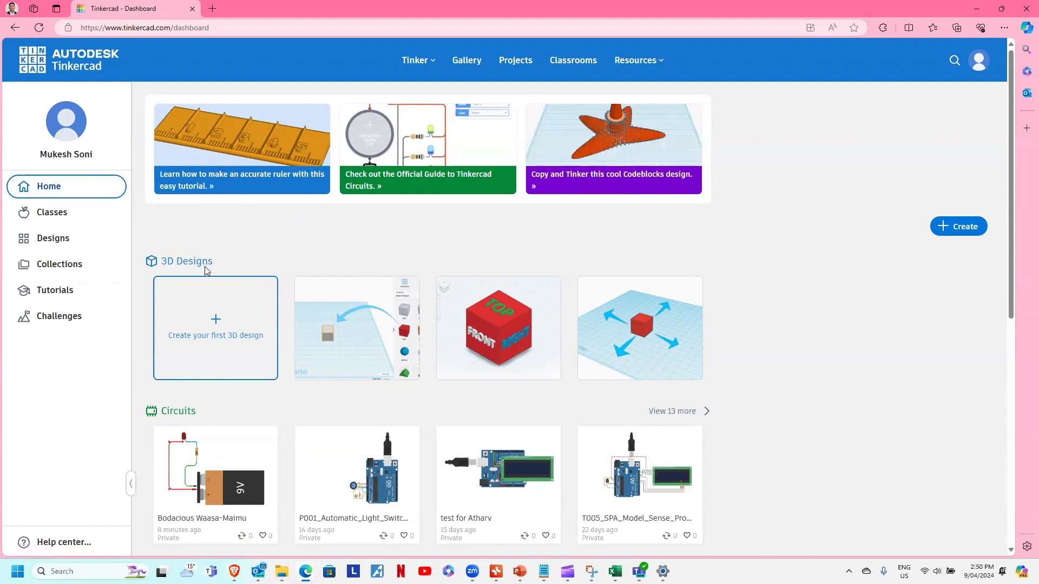
# Step: Create a new Circuits design from the dashboard
pyautogui.scroll(-1, 201, 265)
pyautogui.scroll(-1, 203, 270)
pyautogui.click(957, 237)
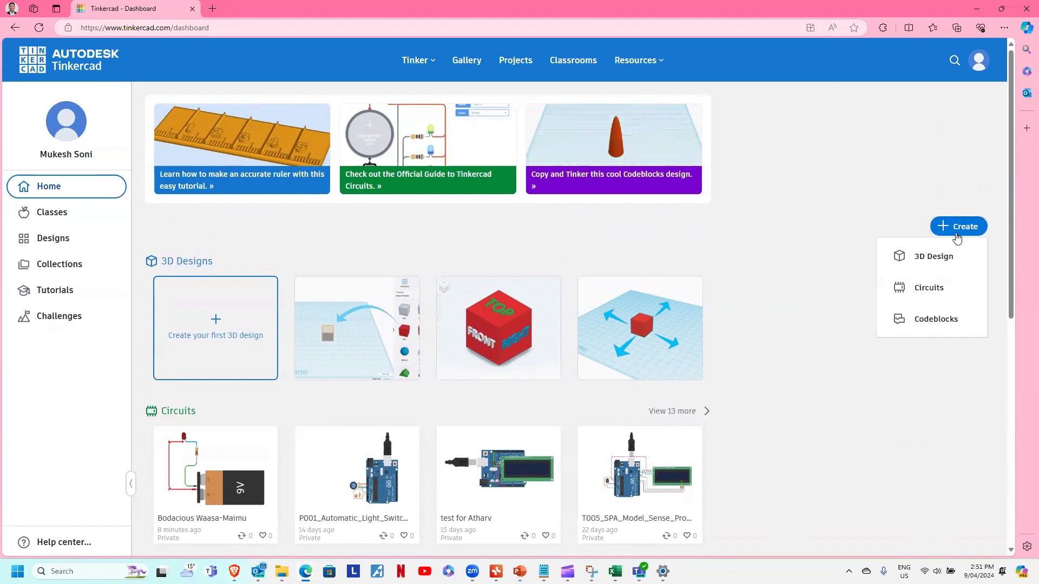
pyautogui.click(942, 289)
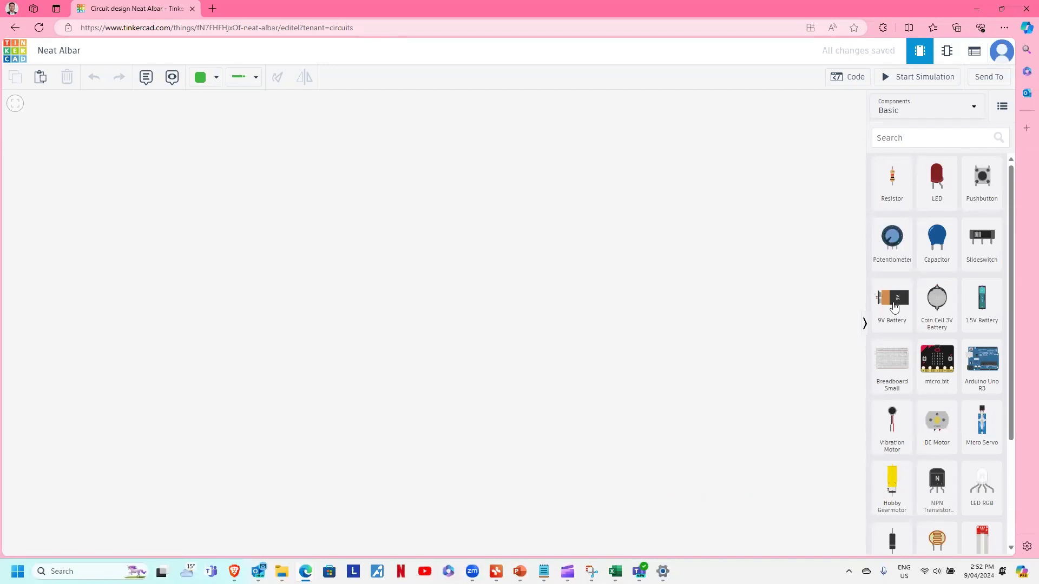
# Step: Place a resistor on the canvas and set its resistance to 2 kΩ
pyautogui.scroll(-2, 938, 492)
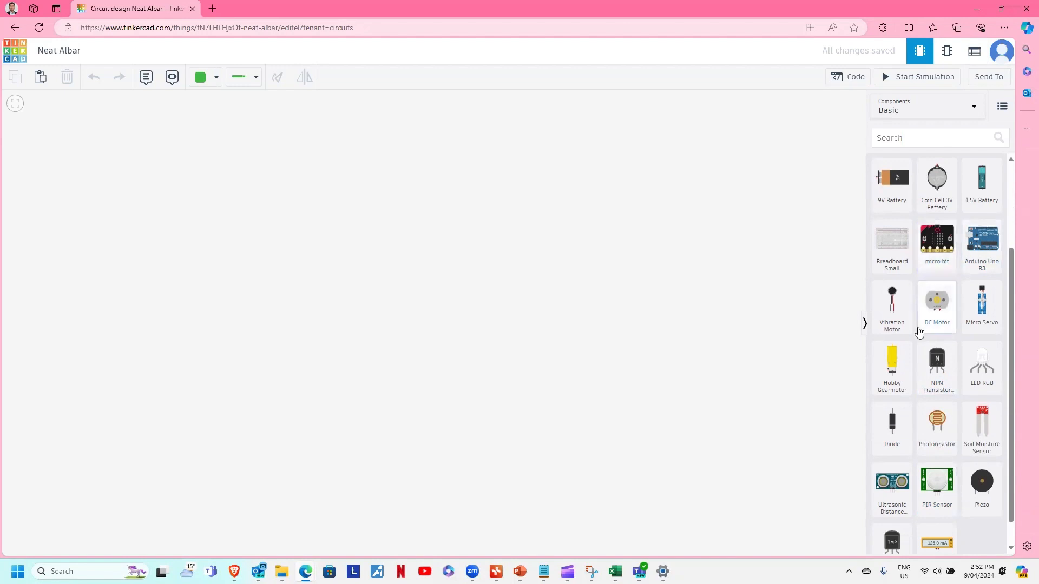
pyautogui.scroll(3, 918, 332)
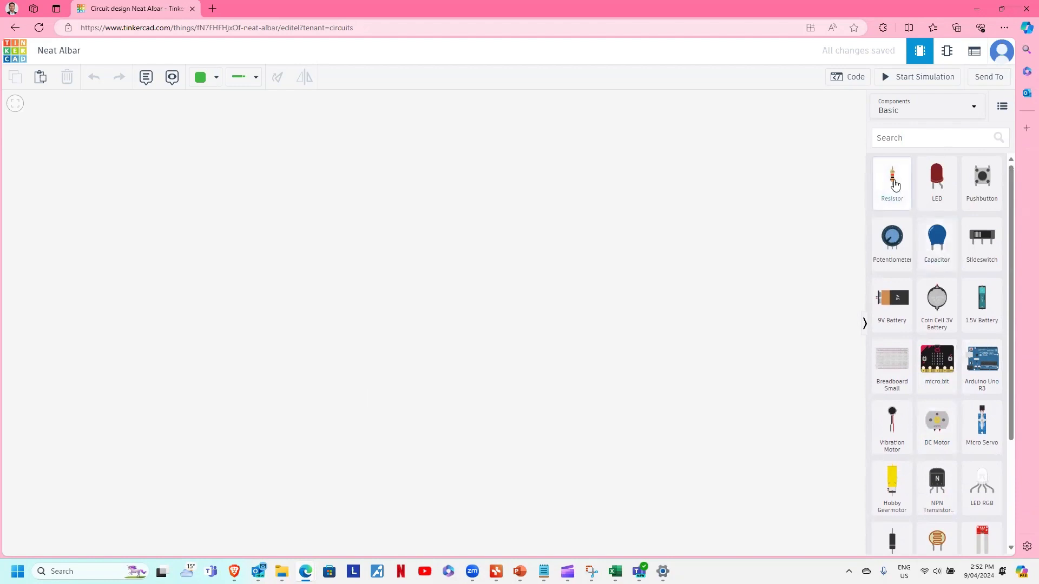
pyautogui.click(895, 185)
pyautogui.moveTo(895, 184); pyautogui.dragTo(306, 248)
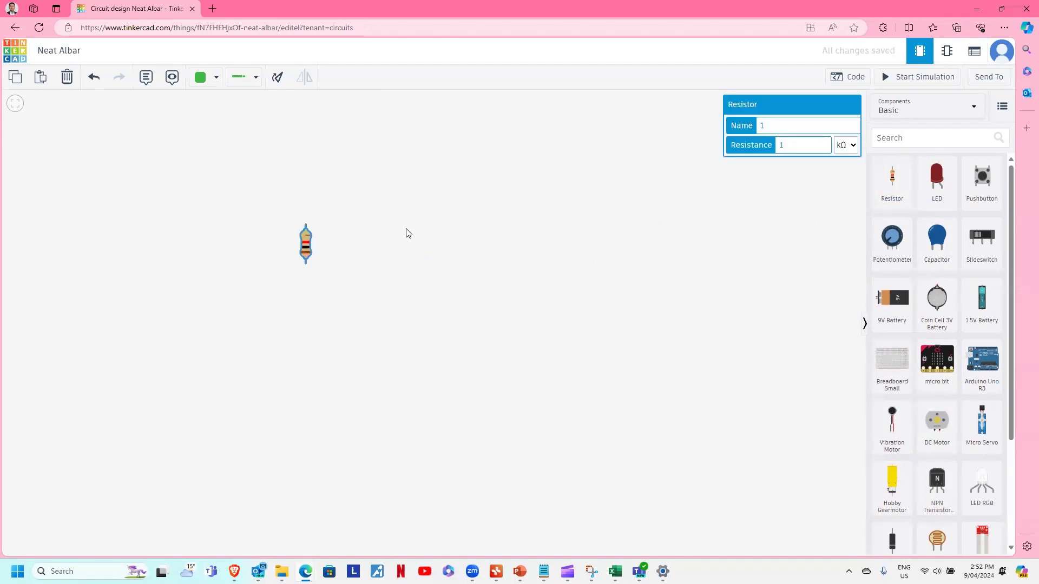
pyautogui.click(799, 146)
pyautogui.press('BackSpace')
pyautogui.write('2')
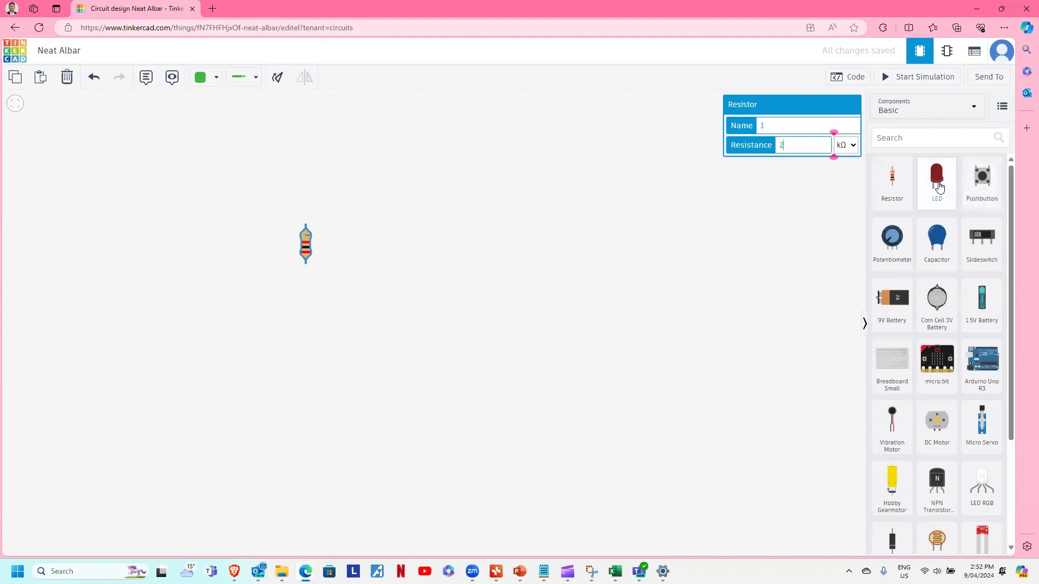
# Step: Add an LED above-left of the resistor and a 9V battery below it
pyautogui.moveTo(939, 187); pyautogui.dragTo(275, 214)
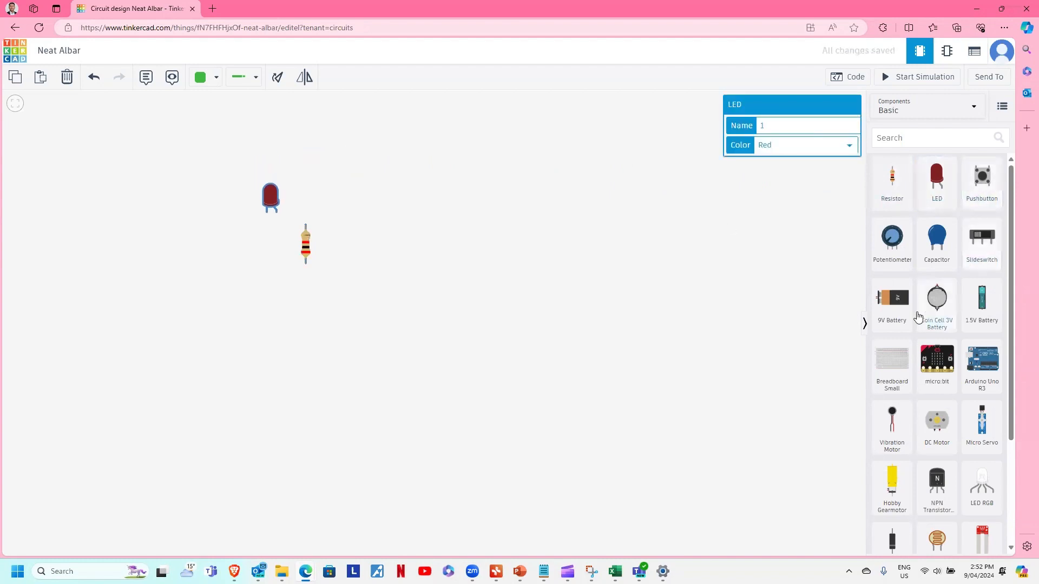
pyautogui.moveTo(900, 309); pyautogui.dragTo(310, 382)
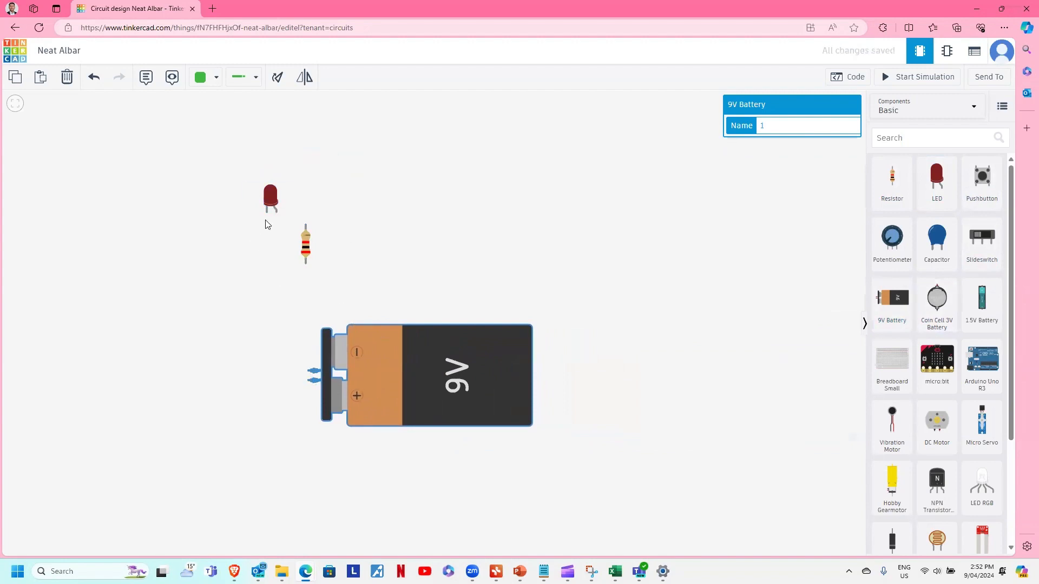
# Step: Wire the battery's negative terminal to the resistor's lower end, and the resistor's upper end to the LED's anode
pyautogui.click(309, 373)
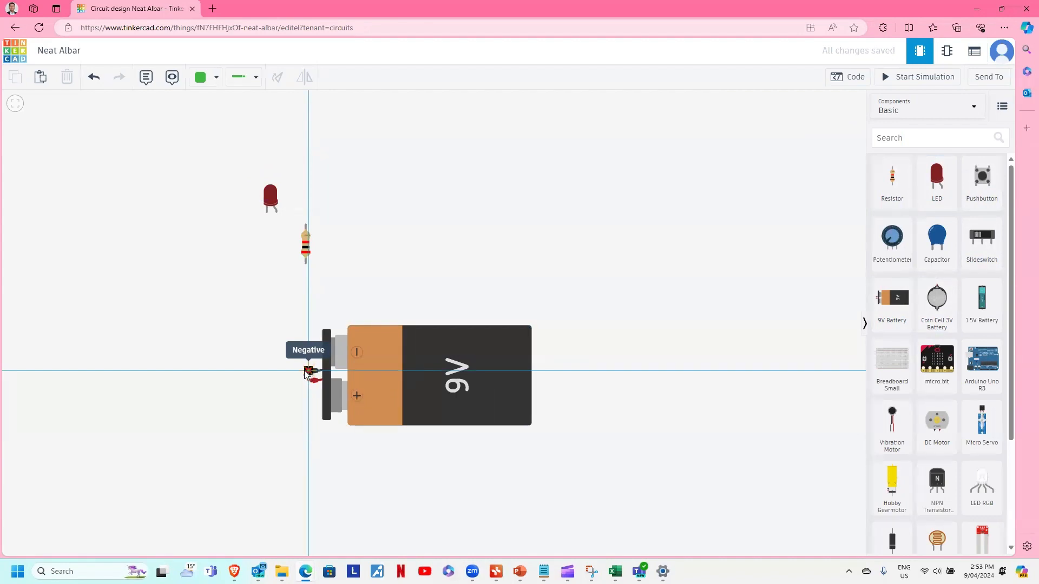
pyautogui.click(287, 372)
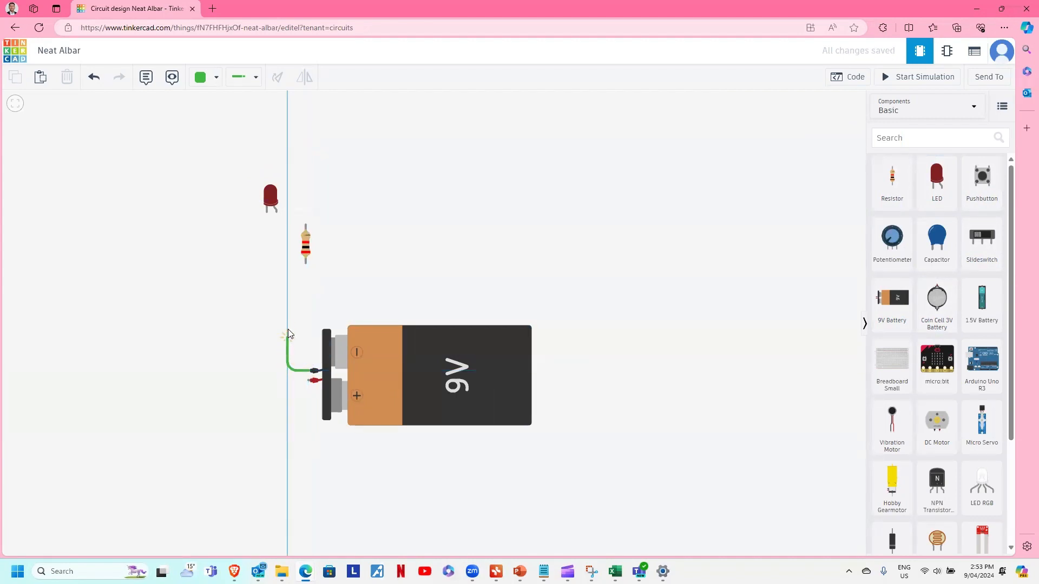
pyautogui.click(287, 280)
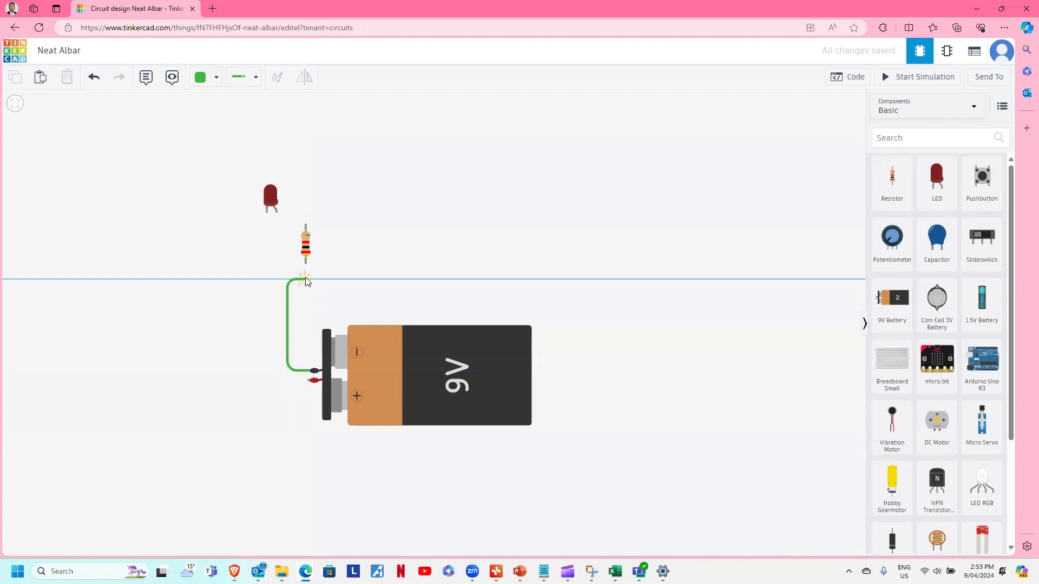
pyautogui.click(306, 265)
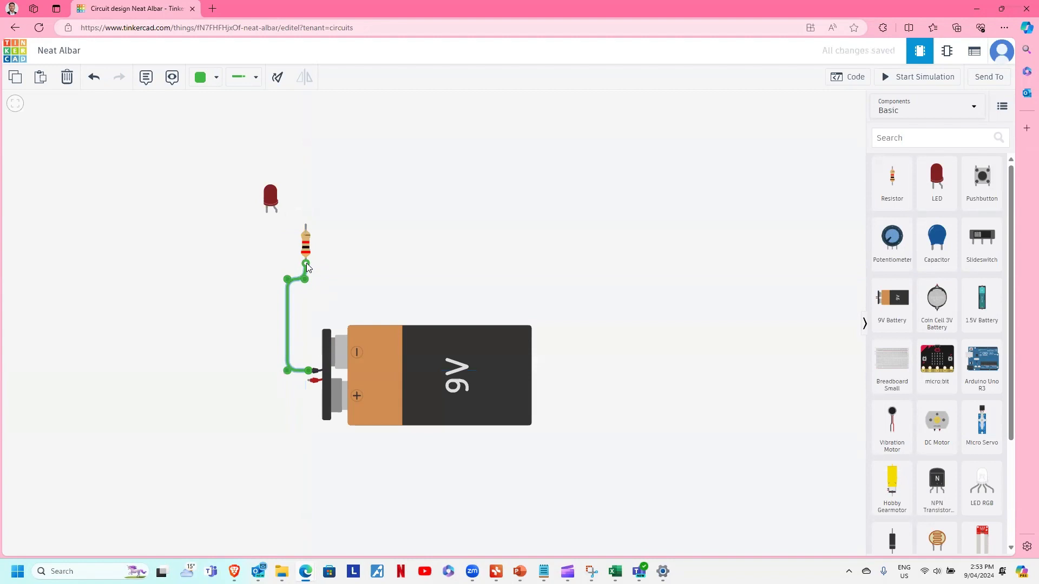
pyautogui.click(306, 221)
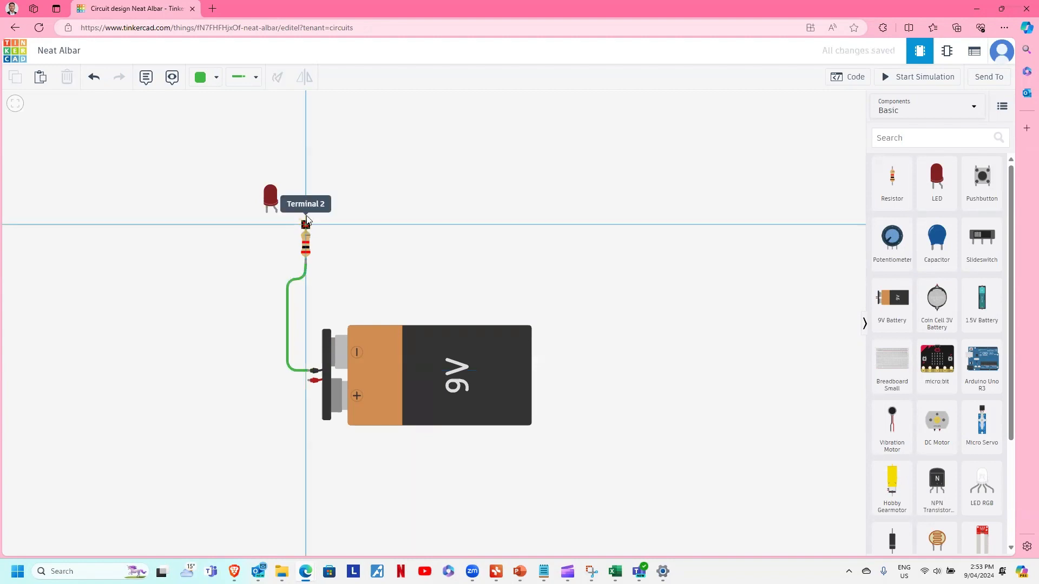
pyautogui.click(276, 212)
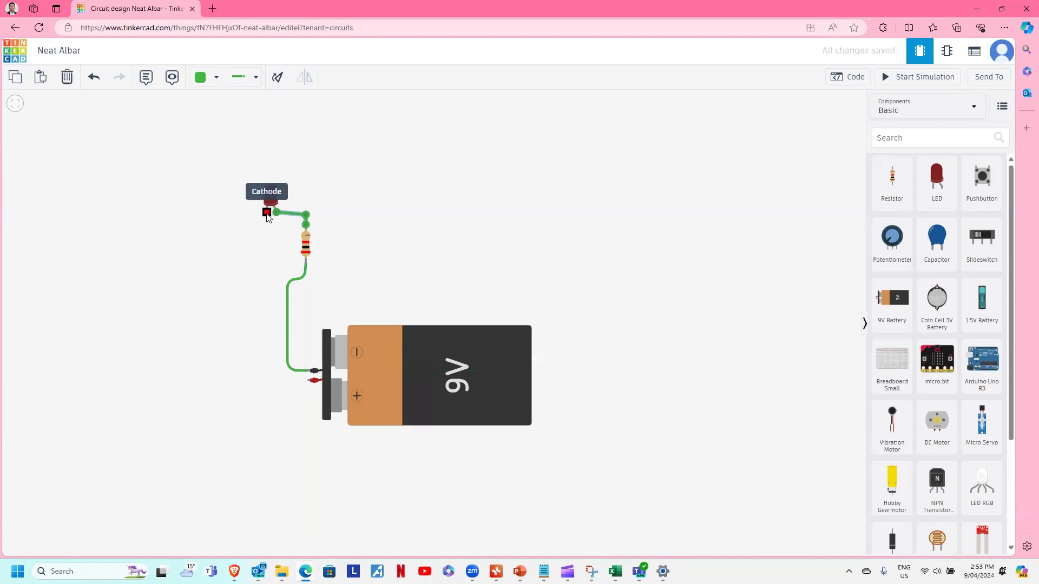
# Step: Wire the LED's cathode around the left side to the battery's positive terminal
pyautogui.click(266, 213)
pyautogui.click(237, 214)
pyautogui.click(232, 373)
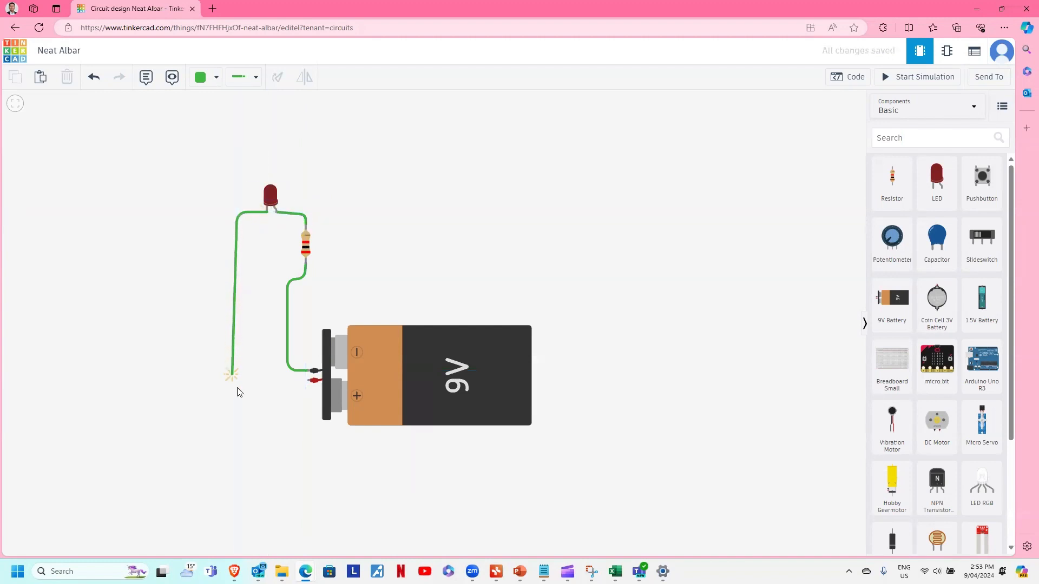
pyautogui.click(238, 387)
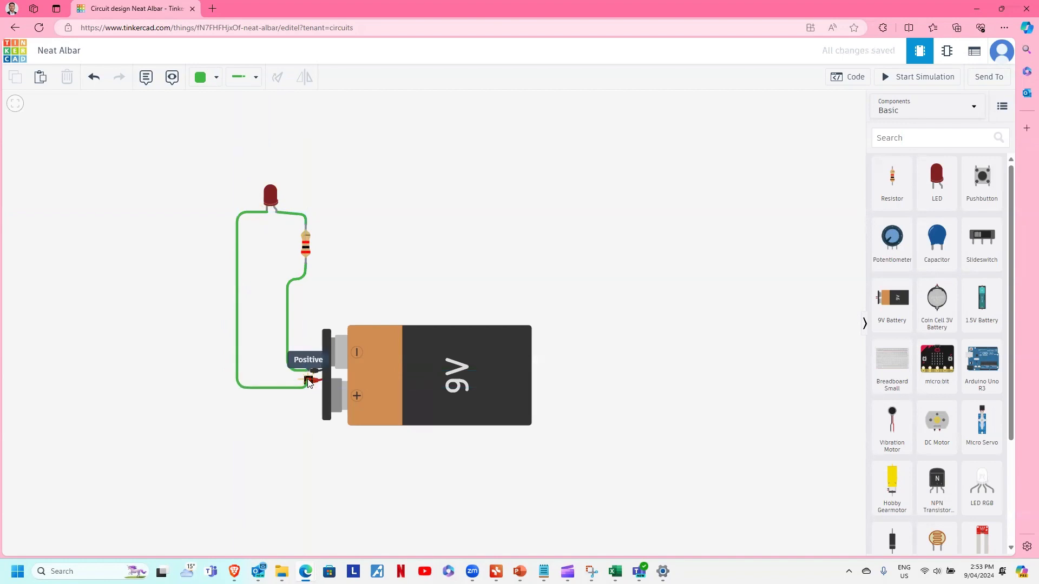
pyautogui.click(308, 382)
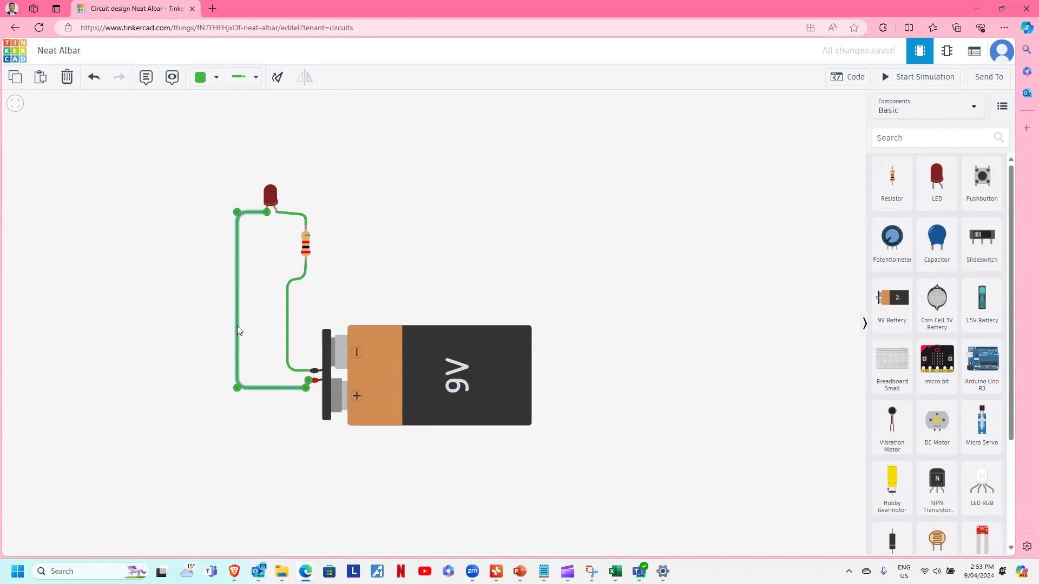
# Step: Color the wire between the LED and the battery's positive terminal red
pyautogui.click(208, 78)
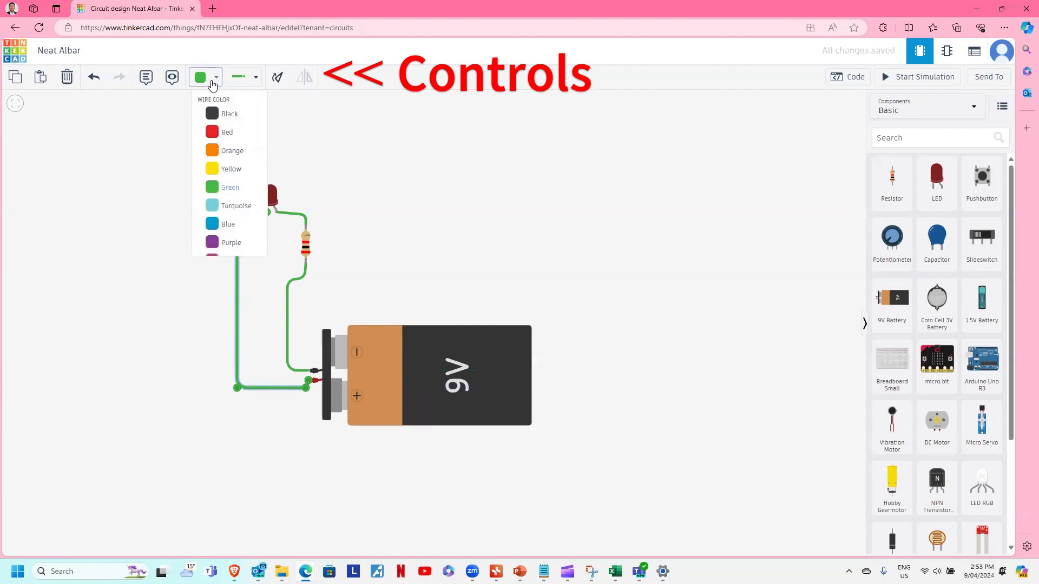
pyautogui.click(234, 139)
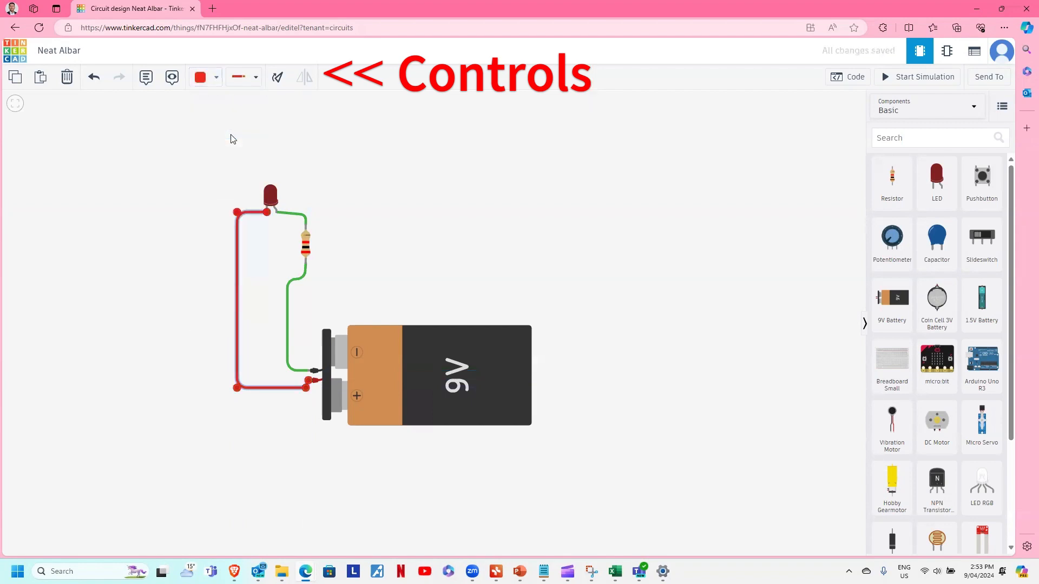
# Step: Color the wire from the battery's negative terminal to the resistor black
pyautogui.click(300, 215)
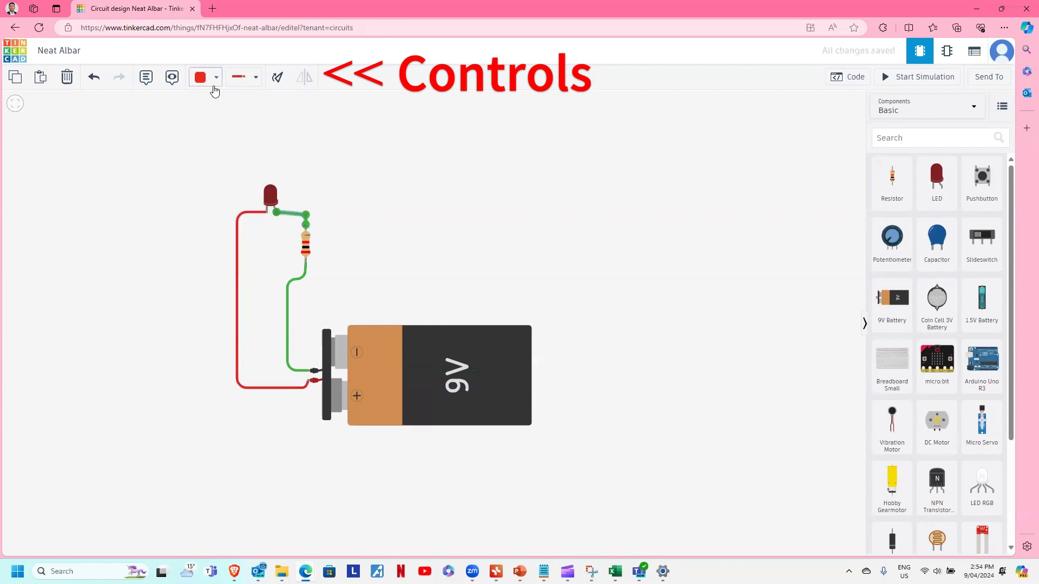
pyautogui.click(288, 298)
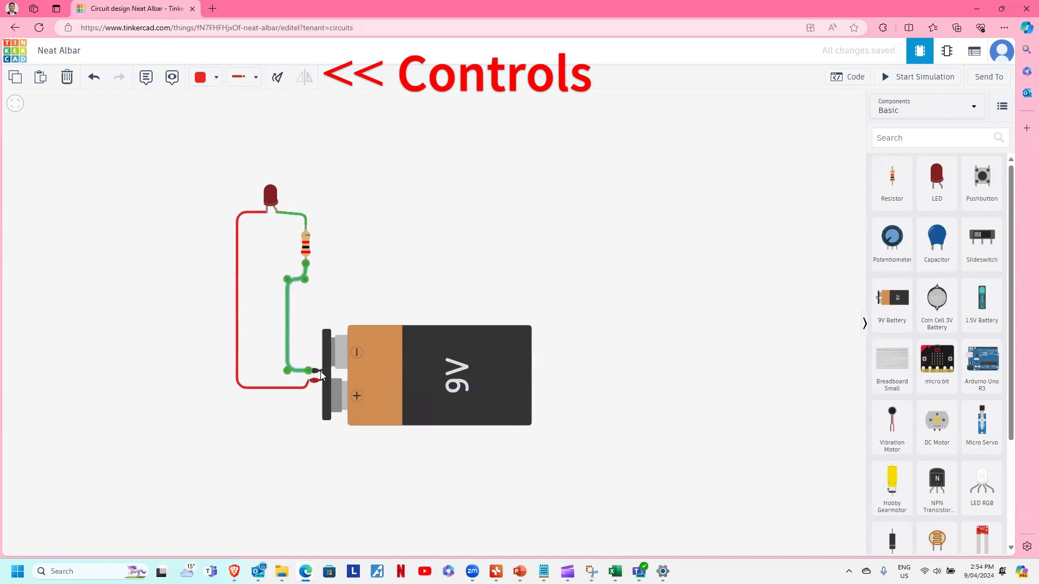
pyautogui.click(301, 386)
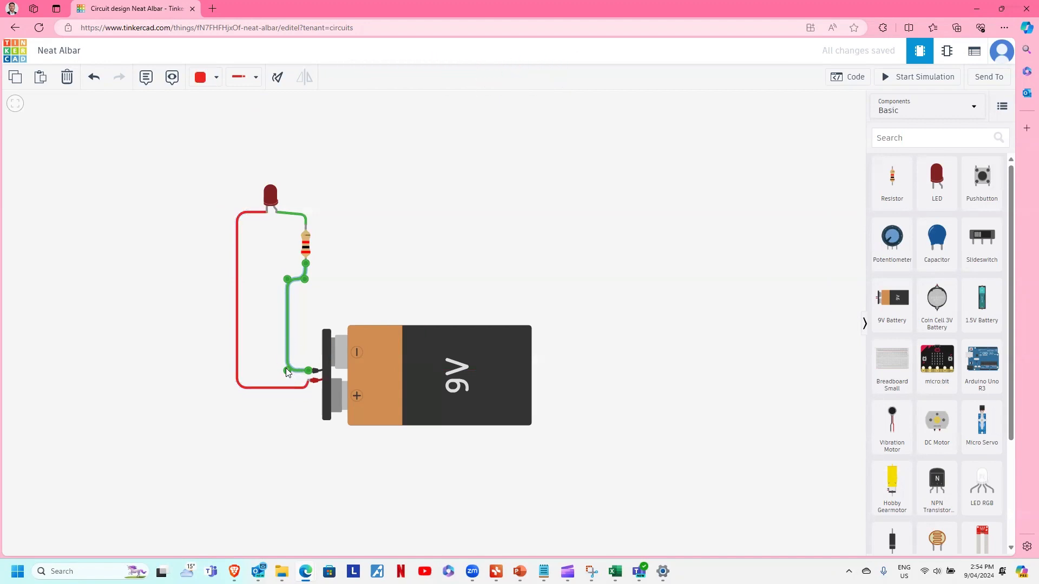
pyautogui.click(215, 81)
pyautogui.click(227, 115)
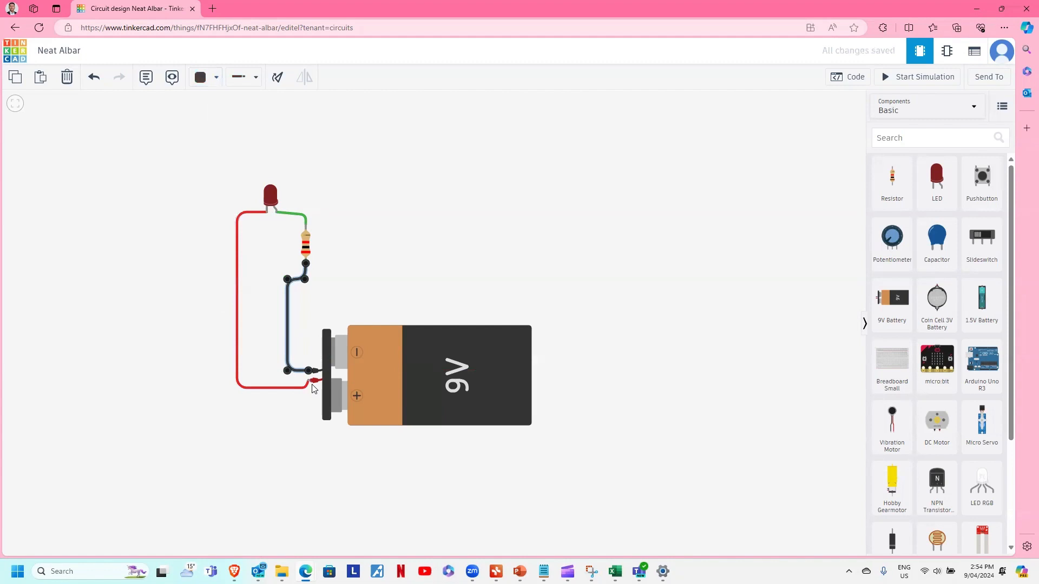
# Step: Start the simulation and set the resistor's resistance to 100 Ω
pyautogui.click(923, 81)
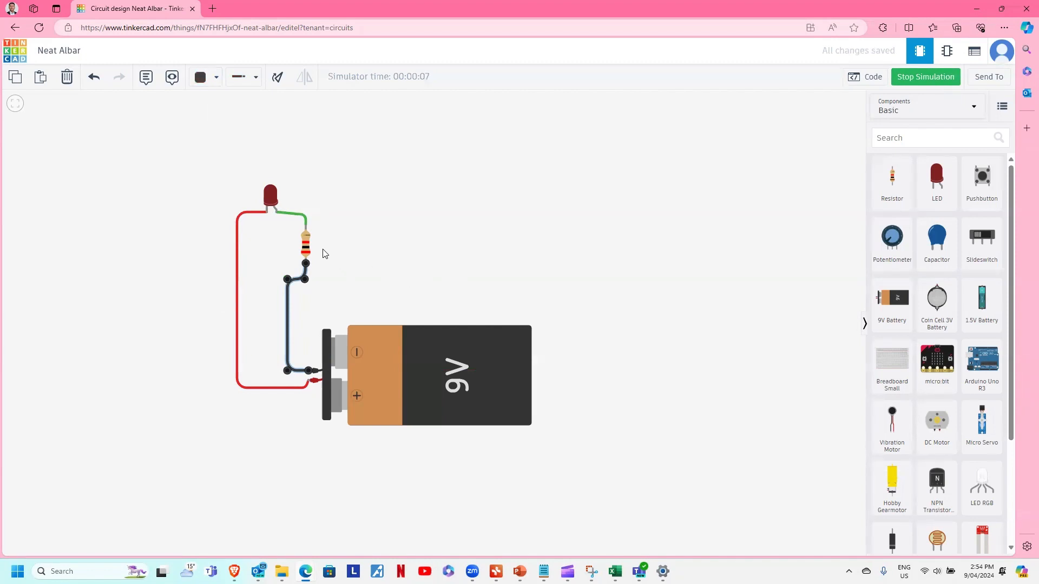
pyautogui.click(305, 248)
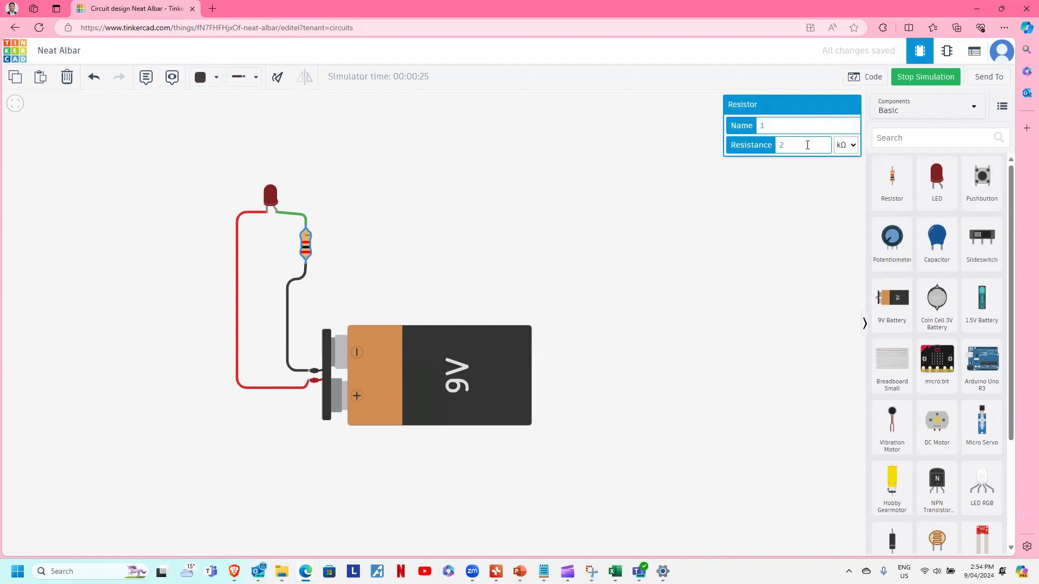
pyautogui.doubleClick(807, 145)
pyautogui.doubleClick(782, 147)
pyautogui.write('100')
pyautogui.click(846, 145)
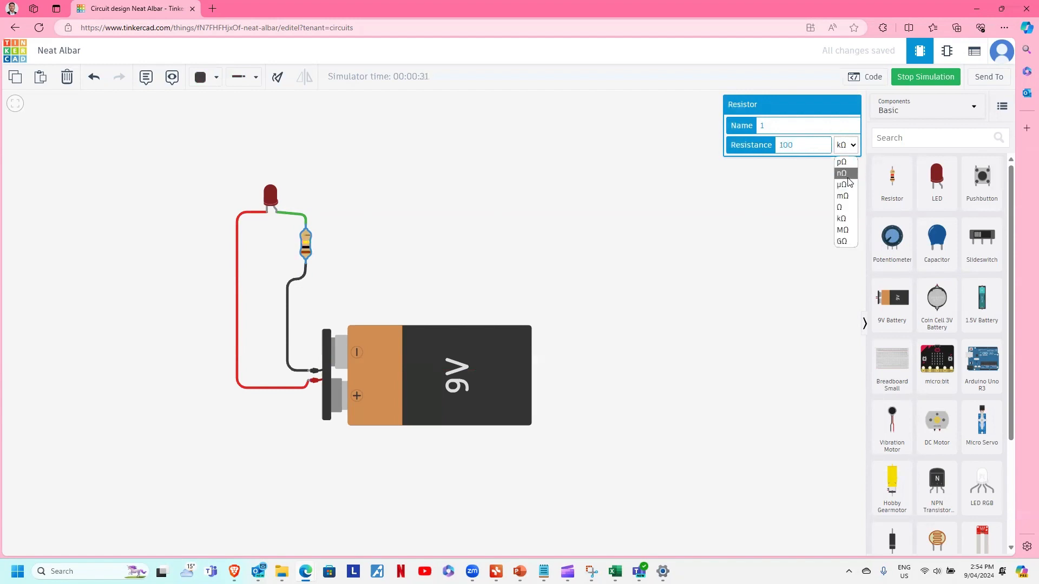
pyautogui.click(848, 209)
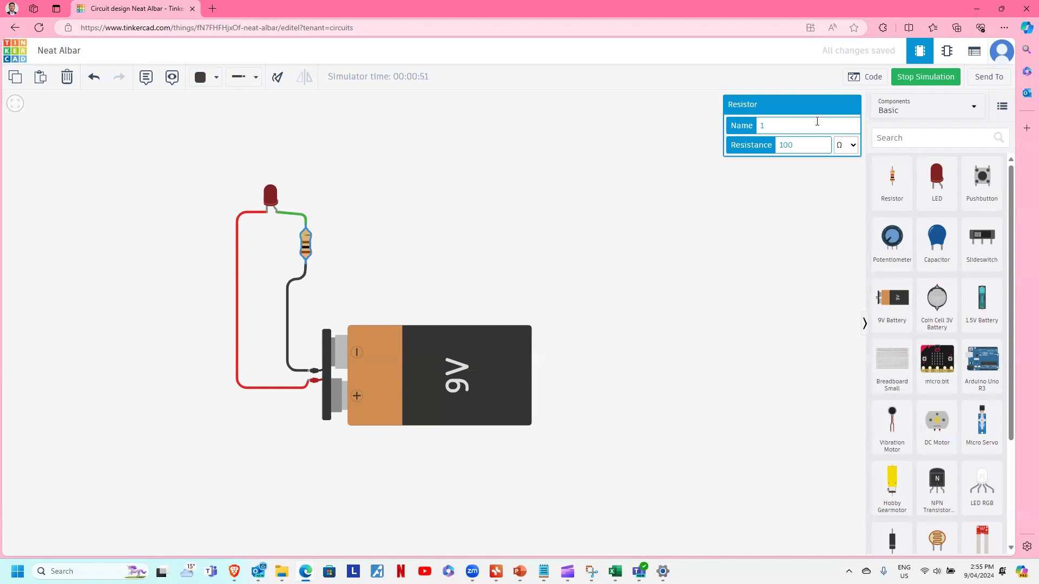
# Step: Stop the simulation and flip the LED horizontally
pyautogui.click(932, 79)
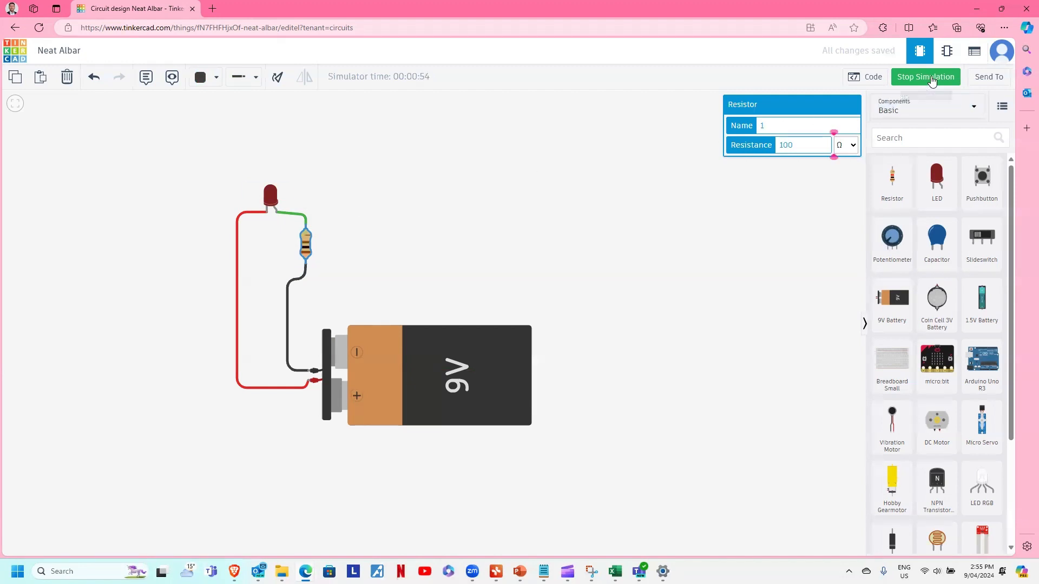
pyautogui.click(272, 200)
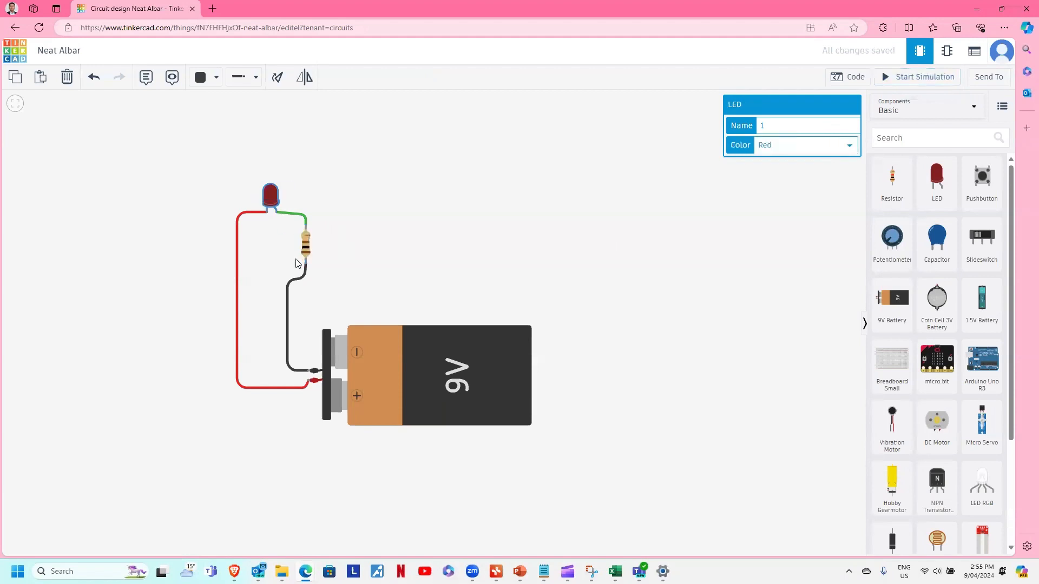
pyautogui.click(305, 81)
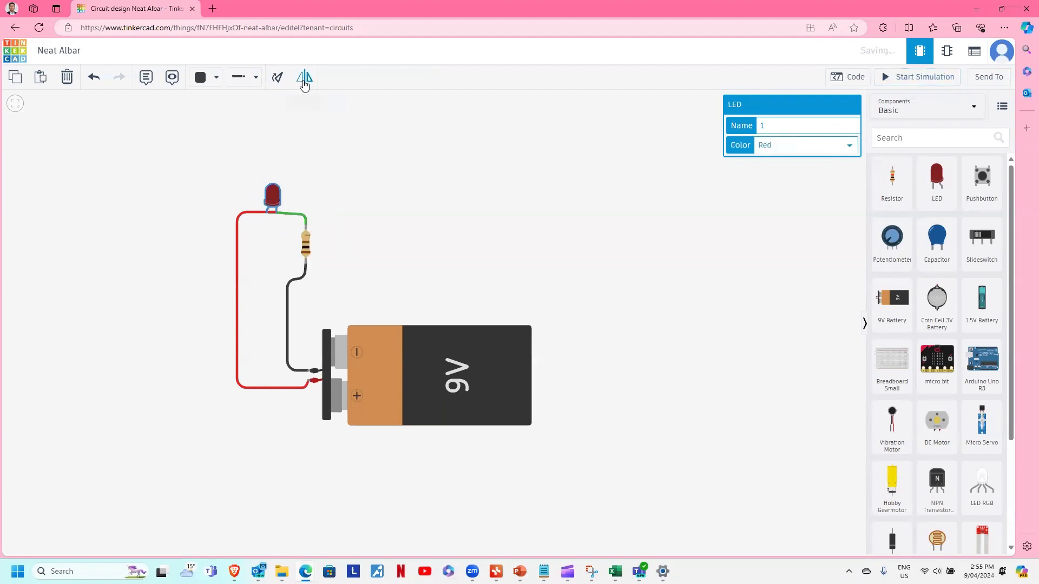
# Step: Reattach the red and green wire ends to the flipped LED's legs
pyautogui.click(250, 213)
pyautogui.moveTo(276, 212)
pyautogui.mouseDown()
pyautogui.moveTo(271, 227)
pyautogui.moveTo(263, 220)
pyautogui.moveTo(280, 218)
pyautogui.mouseUp()
pyautogui.click(268, 215)
pyautogui.click(323, 206)
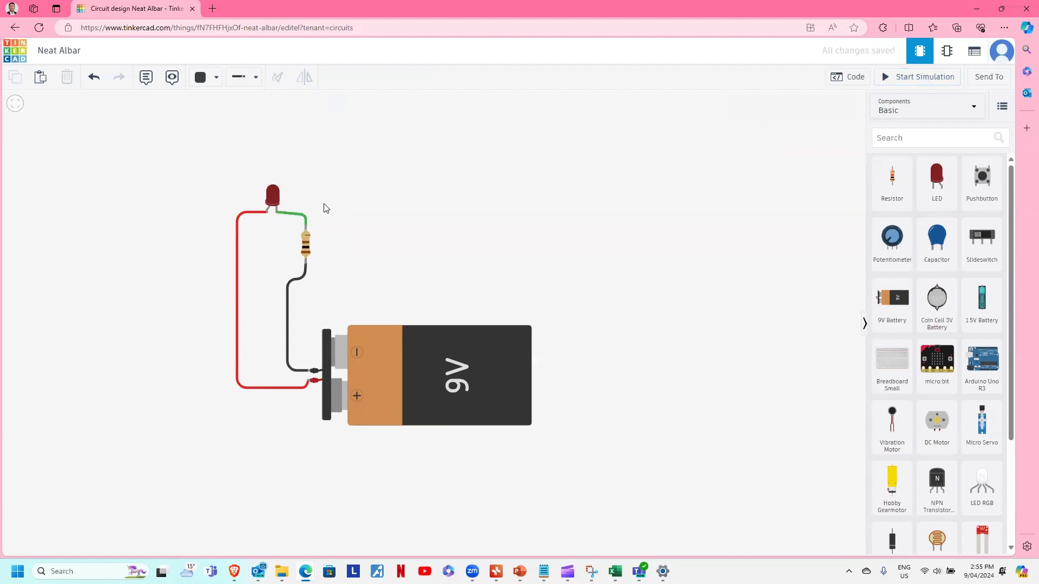
pyautogui.click(288, 216)
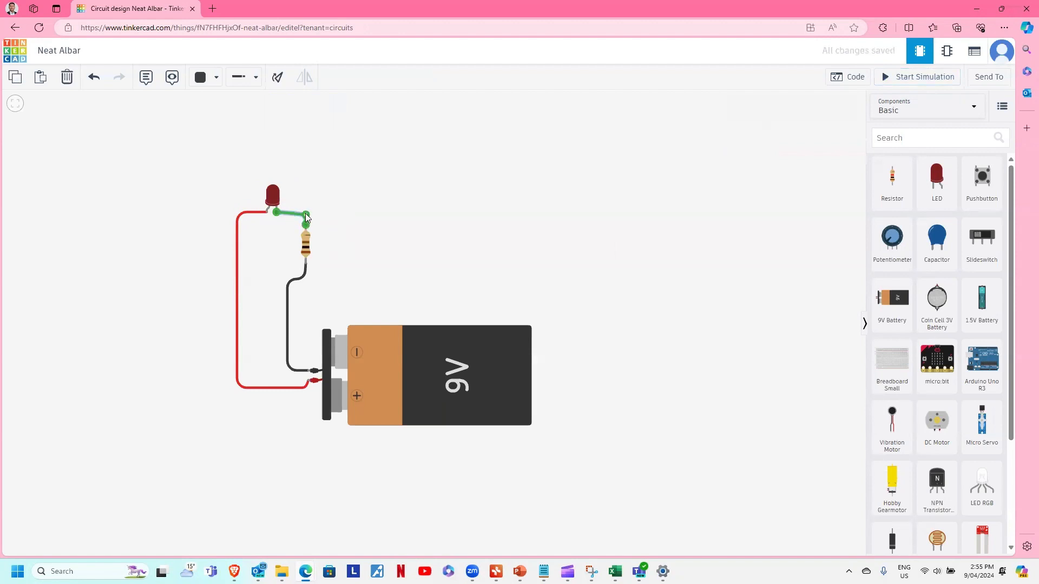
pyautogui.moveTo(306, 218); pyautogui.dragTo(307, 214)
pyautogui.click(437, 211)
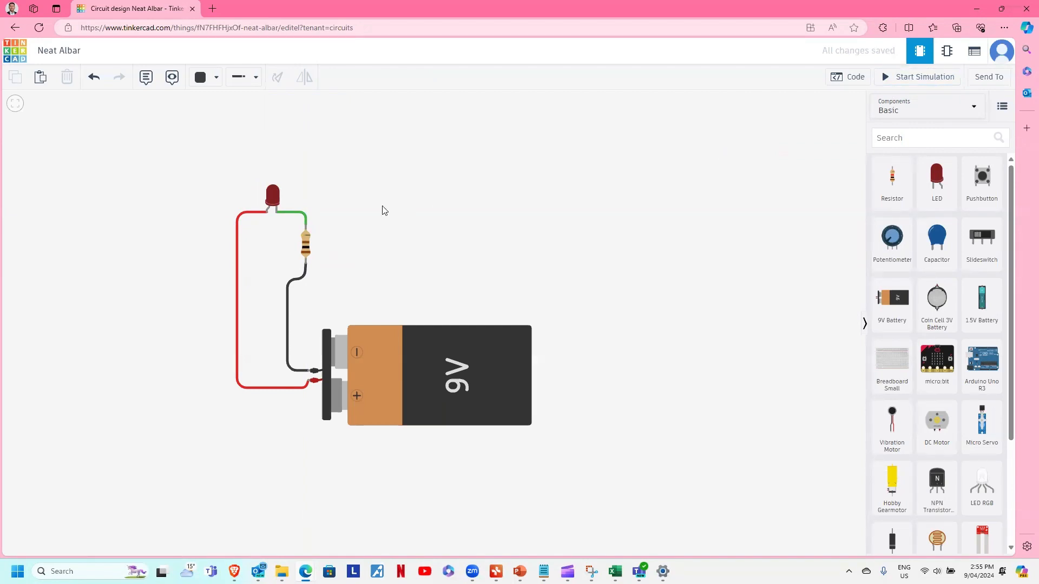
# Step: Start the simulation and set the resistor's resistance to 500 Ω
pyautogui.click(926, 78)
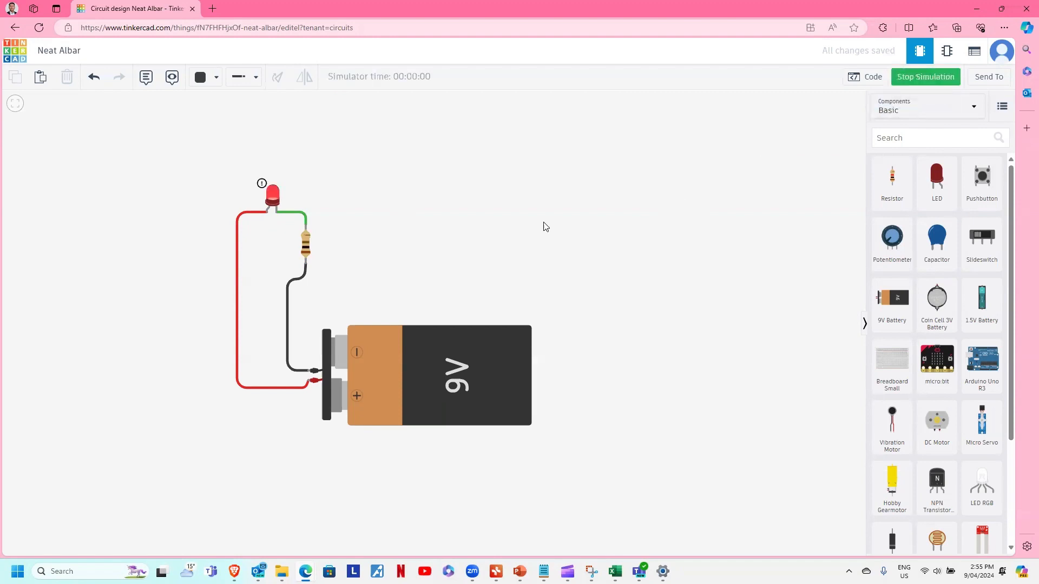
pyautogui.moveTo(276, 188)
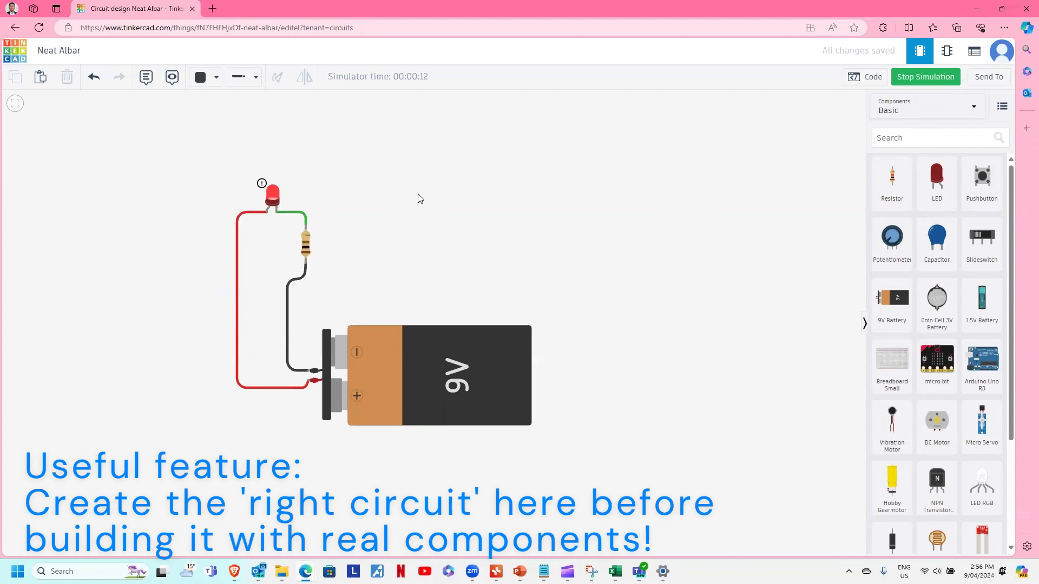
pyautogui.click(307, 245)
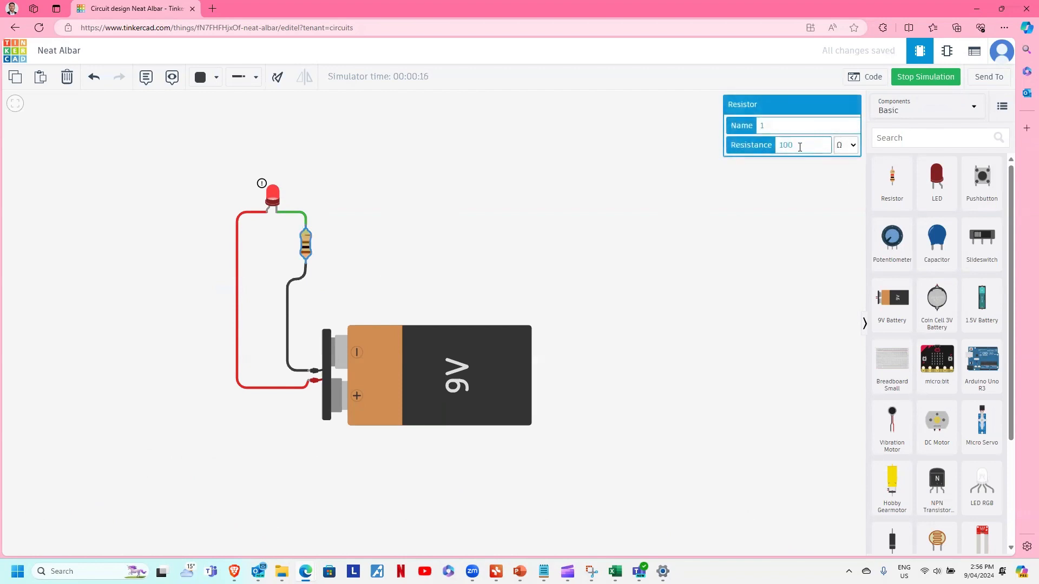
pyautogui.doubleClick(779, 146)
pyautogui.write('500')
pyautogui.click(590, 213)
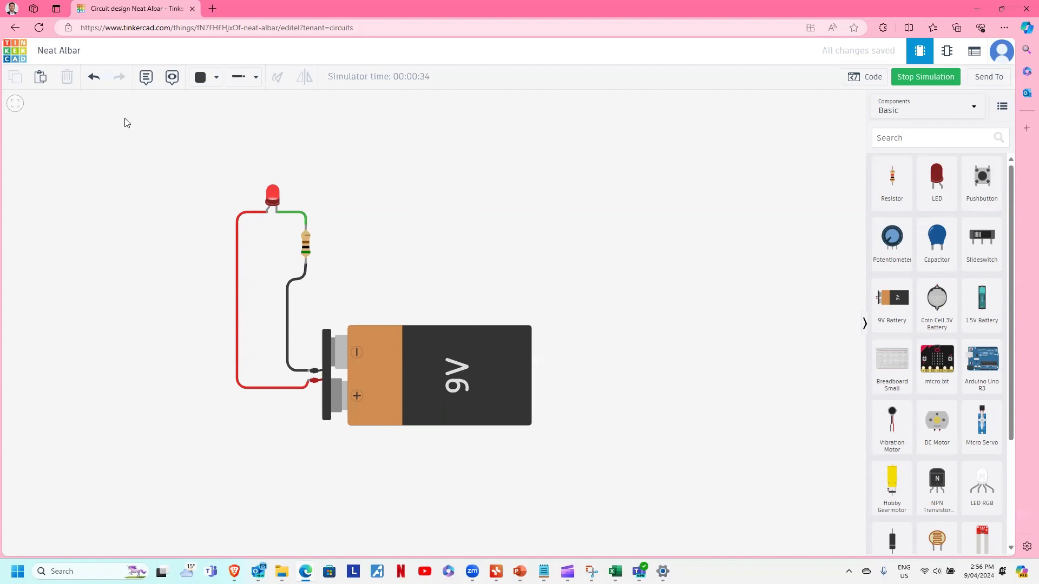
# Step: Stop the simulation and add a note reading R1 beside the resistor
pyautogui.click(925, 80)
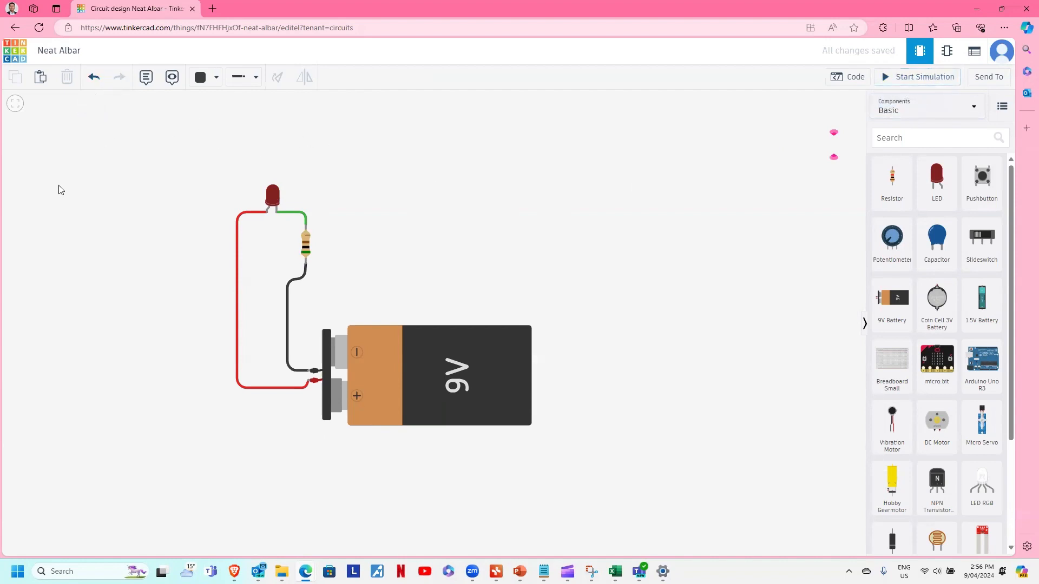
pyautogui.click(148, 86)
pyautogui.click(389, 290)
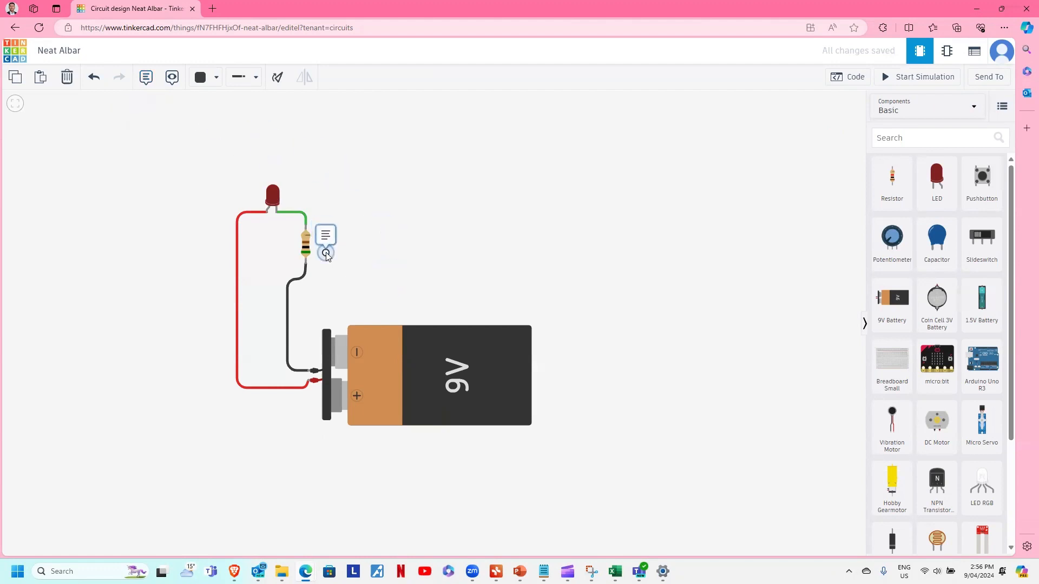
pyautogui.click(325, 249)
pyautogui.click(343, 229)
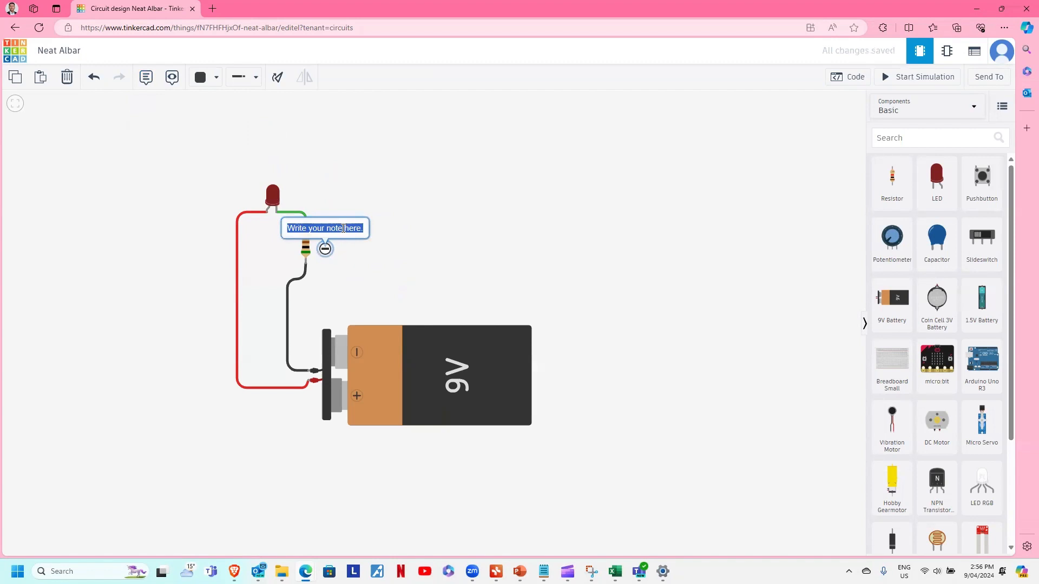
pyautogui.write('R1')
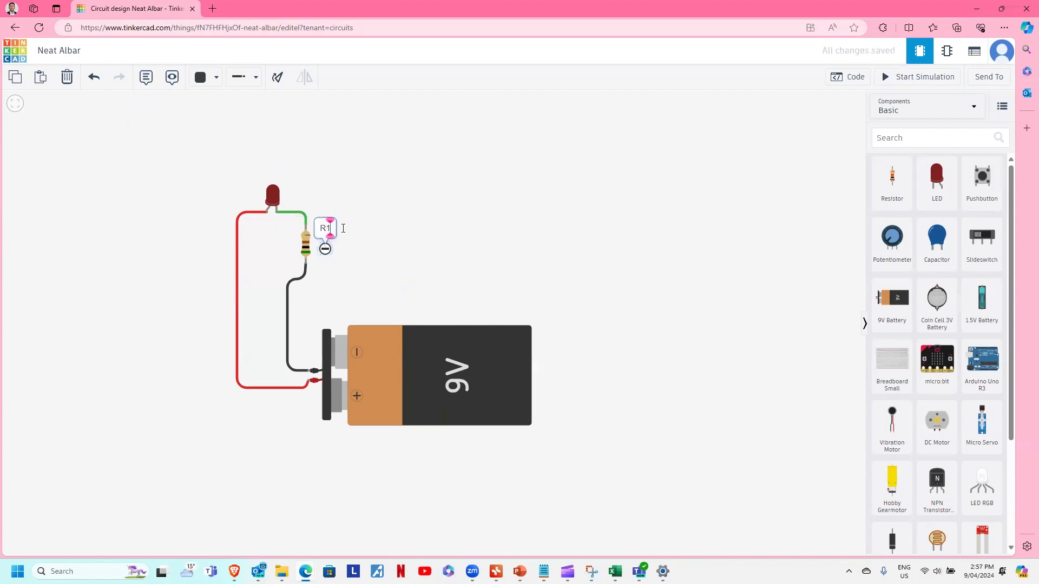
pyautogui.click(366, 232)
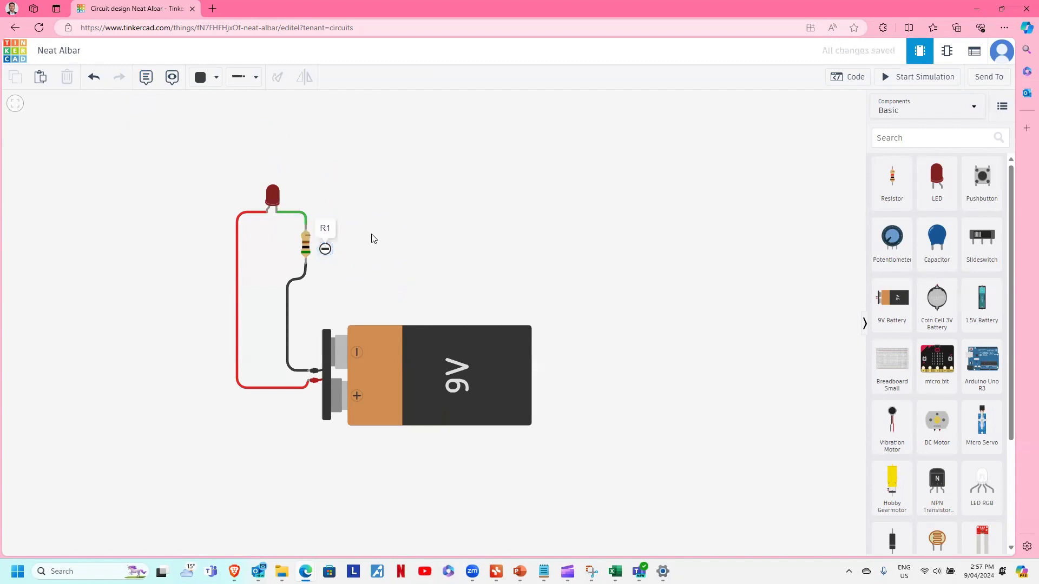
# Step: Add a note reading LED1 above the LED
pyautogui.click(146, 77)
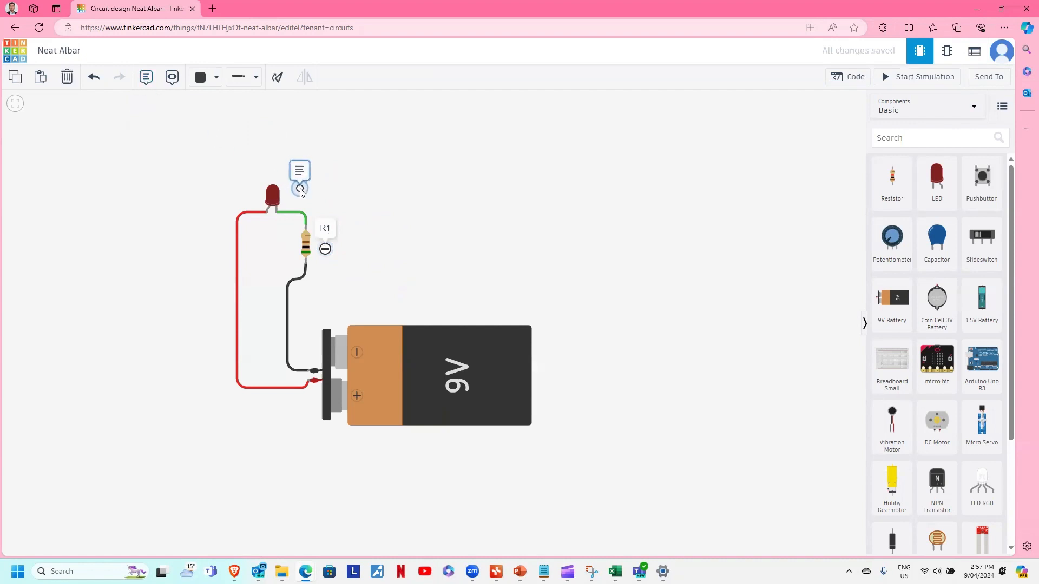
pyautogui.click(293, 189)
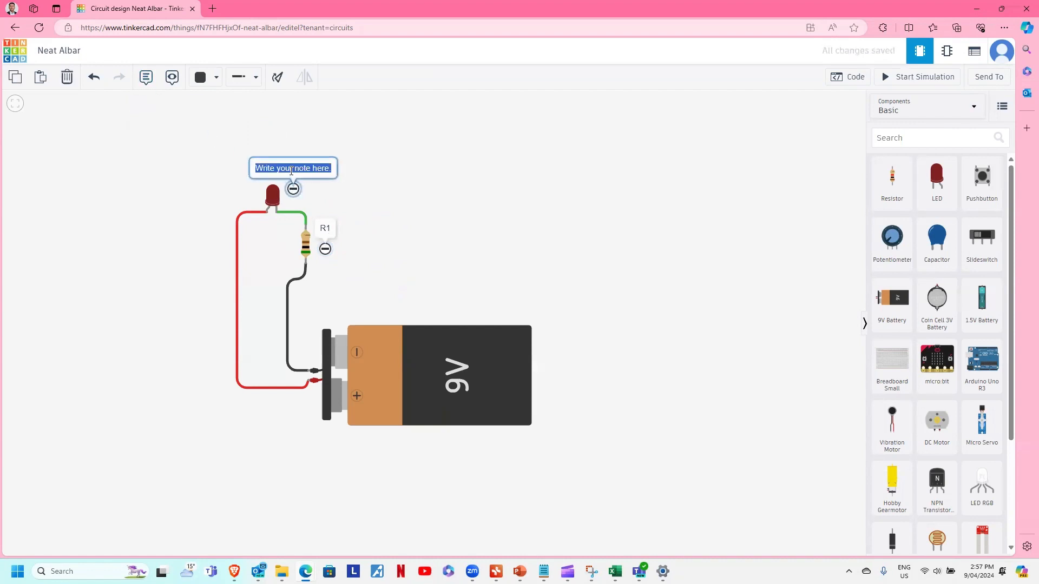
pyautogui.write('LED')
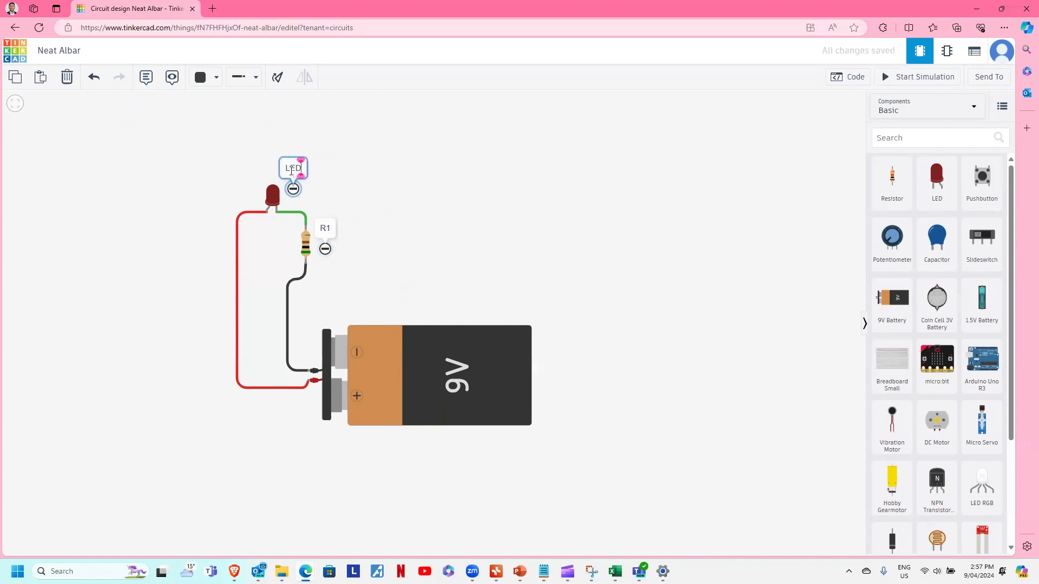
pyautogui.write('1')
pyautogui.click(378, 161)
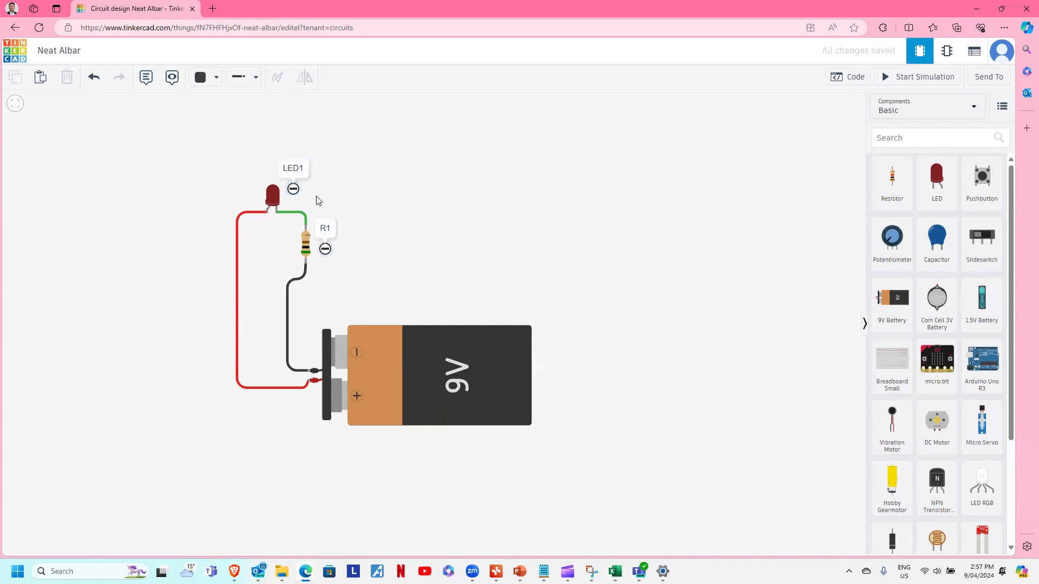
# Step: Toggle the visibility of the notes off and on
pyautogui.click(172, 84)
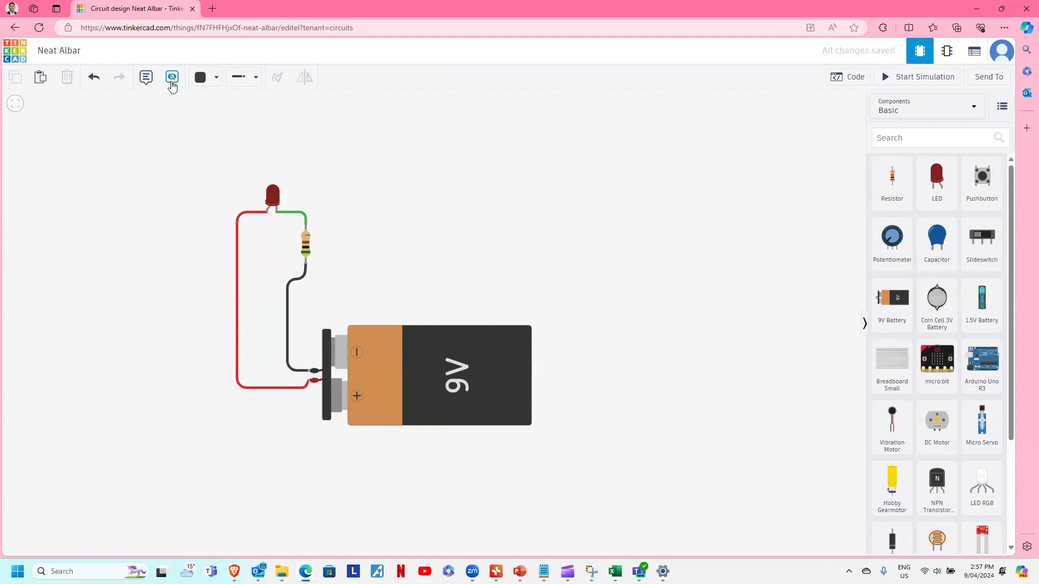
pyautogui.click(171, 85)
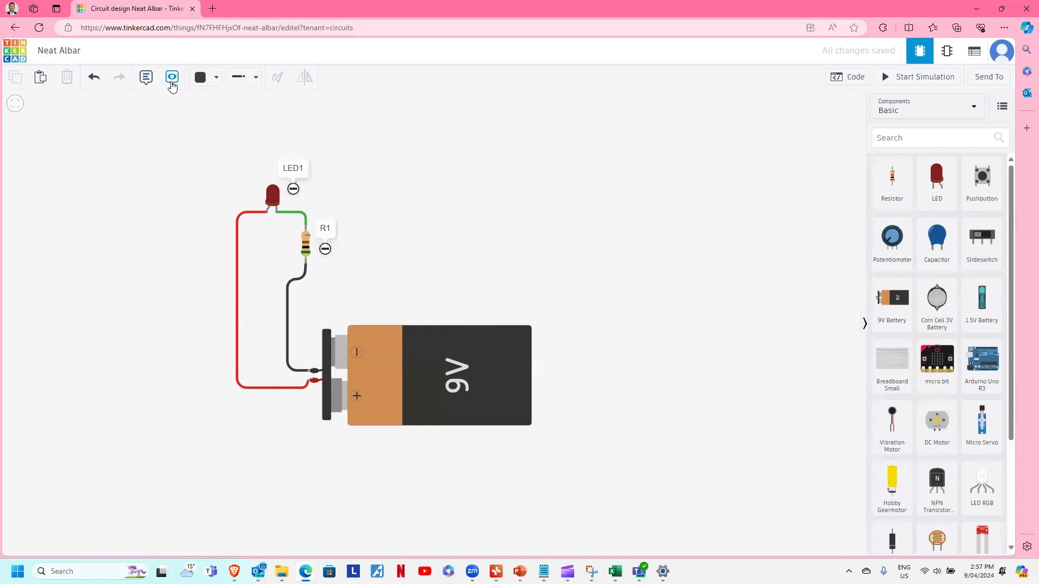
pyautogui.click(171, 85)
pyautogui.click(172, 85)
pyautogui.click(218, 86)
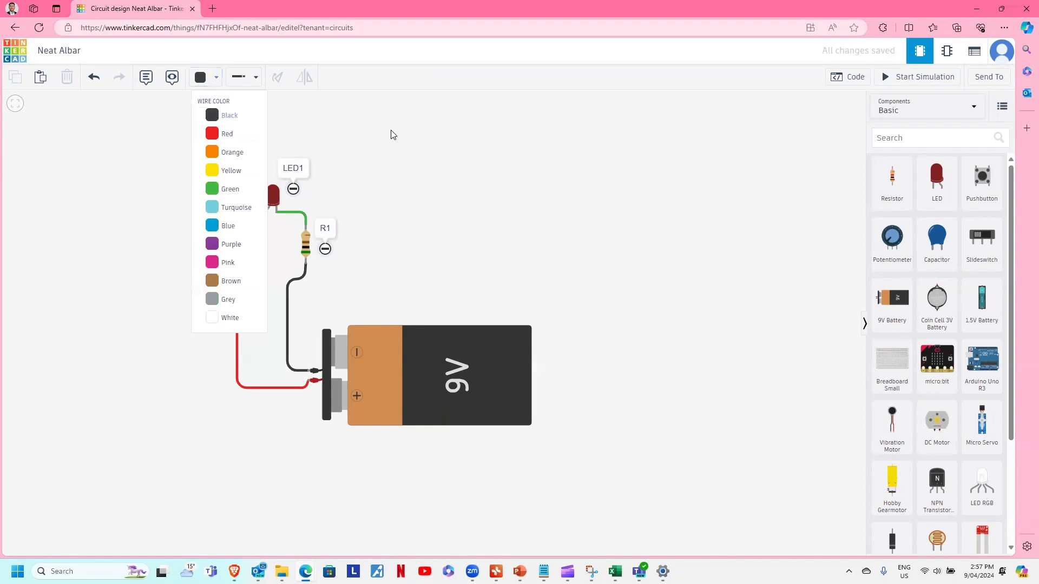
pyautogui.click(256, 79)
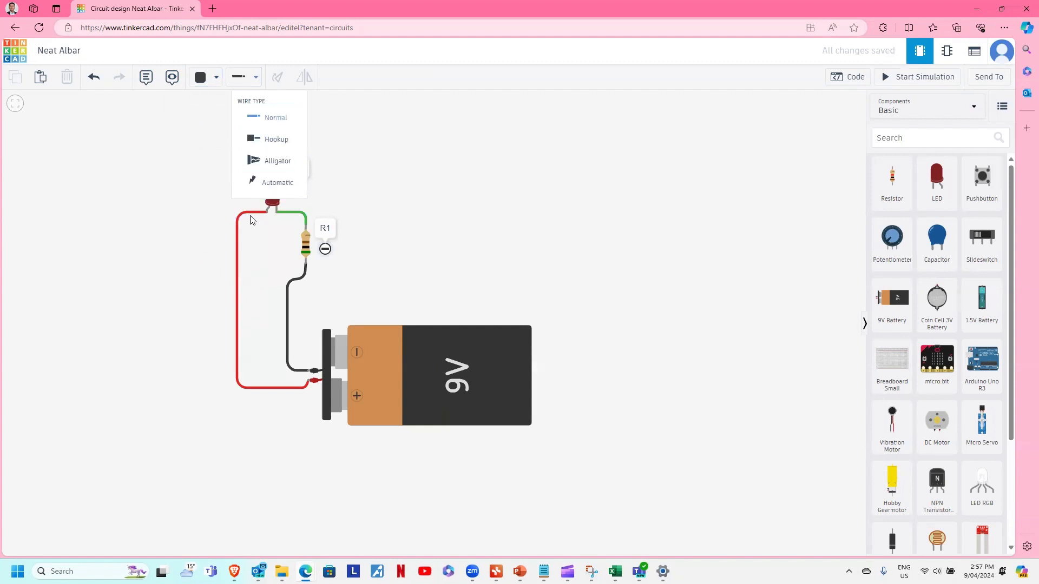
pyautogui.click(431, 188)
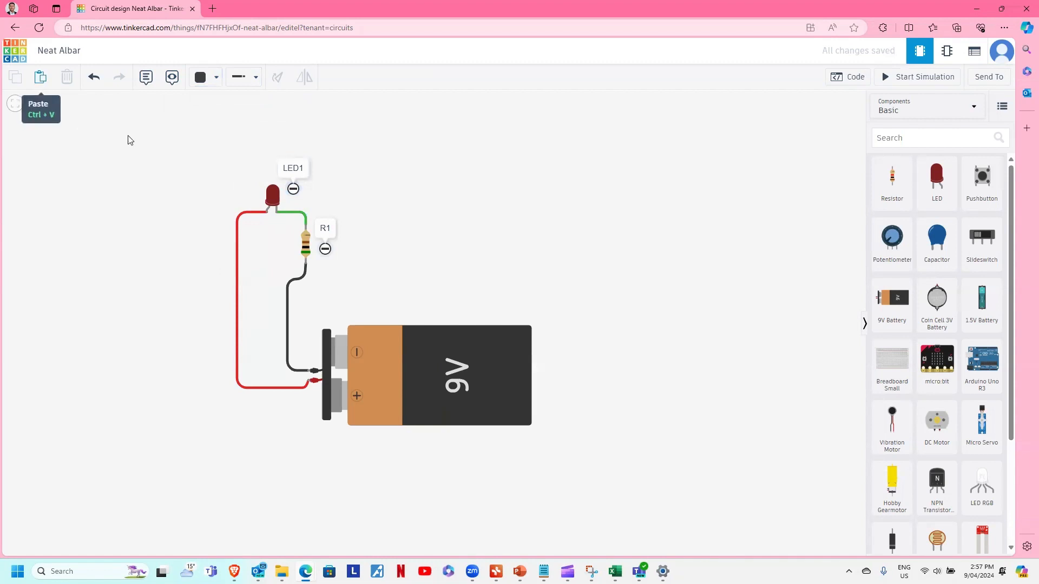
# Step: Copy and paste a duplicate of the LED, then delete the pasted copy
pyautogui.click(274, 196)
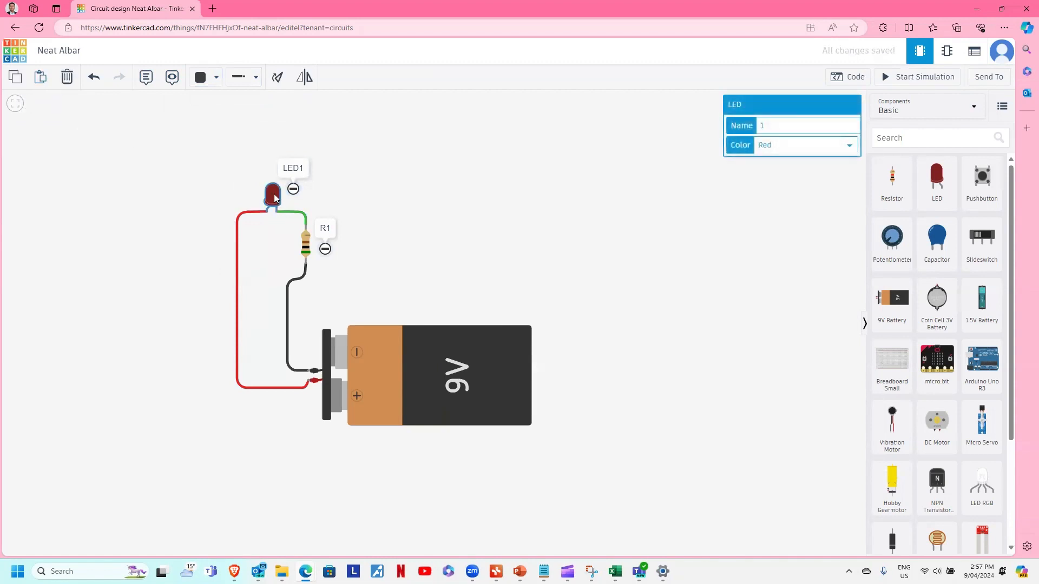
pyautogui.click(18, 85)
pyautogui.click(40, 79)
pyautogui.click(368, 178)
pyautogui.click(432, 185)
pyautogui.click(367, 164)
pyautogui.click(67, 86)
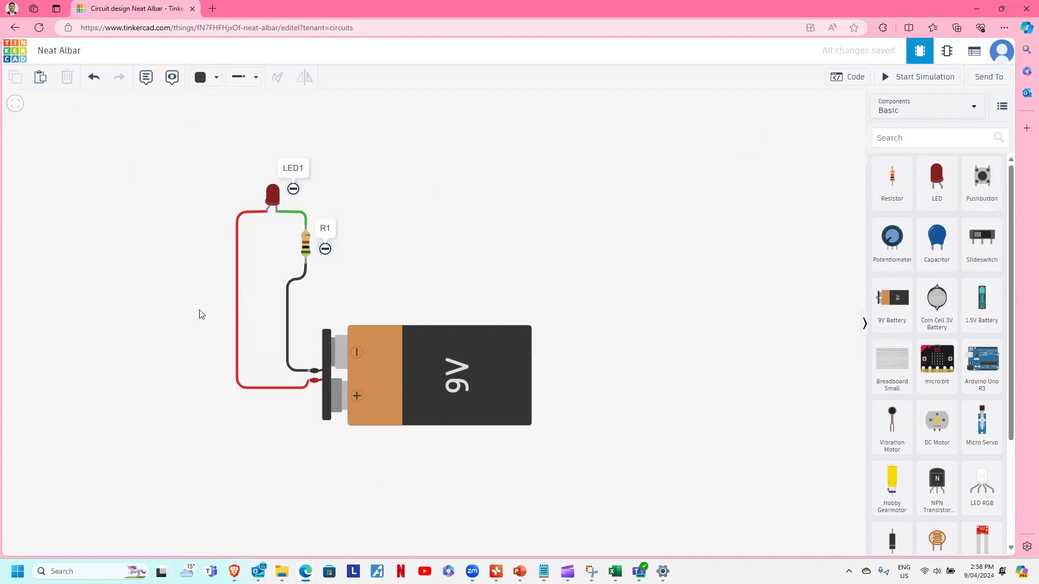
# Step: Rename the design as Test1
pyautogui.click(61, 53)
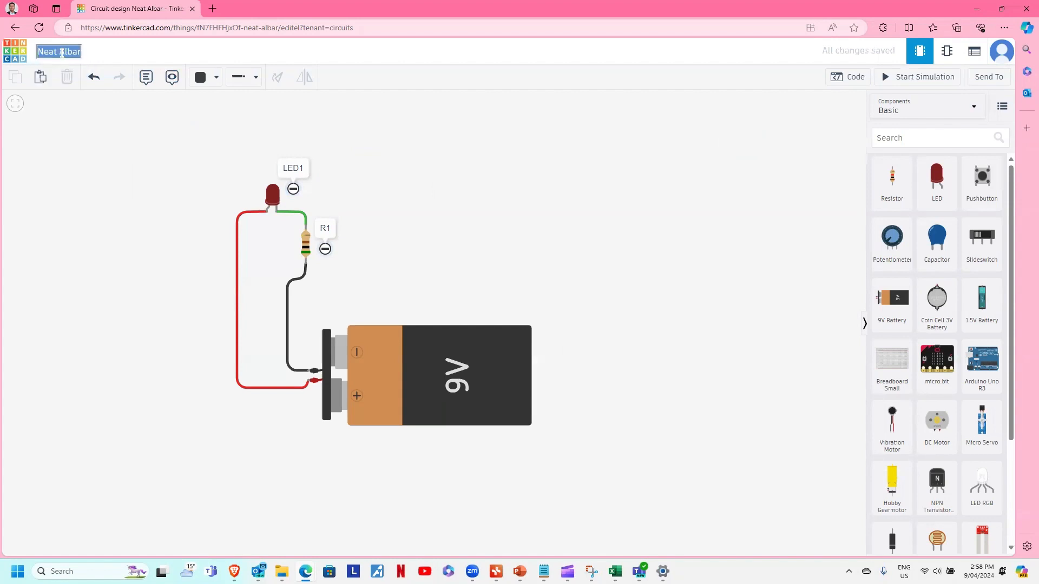
pyautogui.write('Test1')
pyautogui.press('Escape')
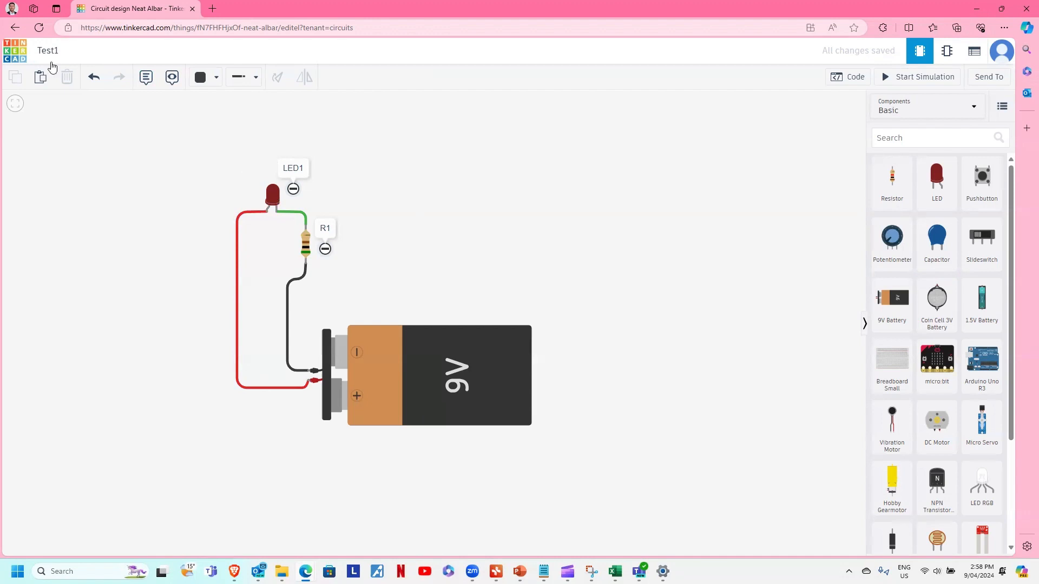
# Step: Reopen the Test1 design from the dashboard and add a slide switch to the right of the circuit
pyautogui.click(12, 54)
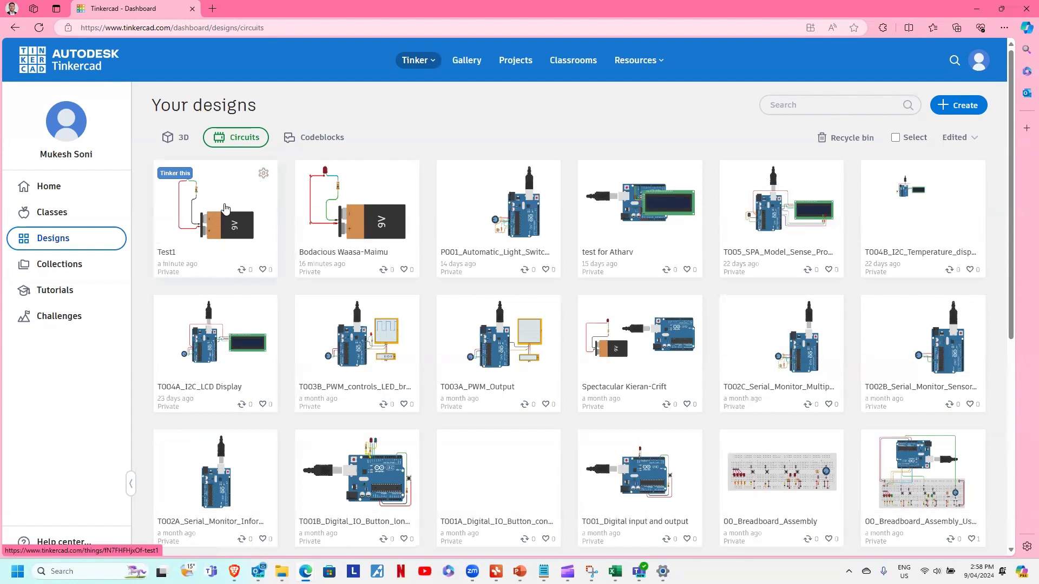
pyautogui.click(182, 181)
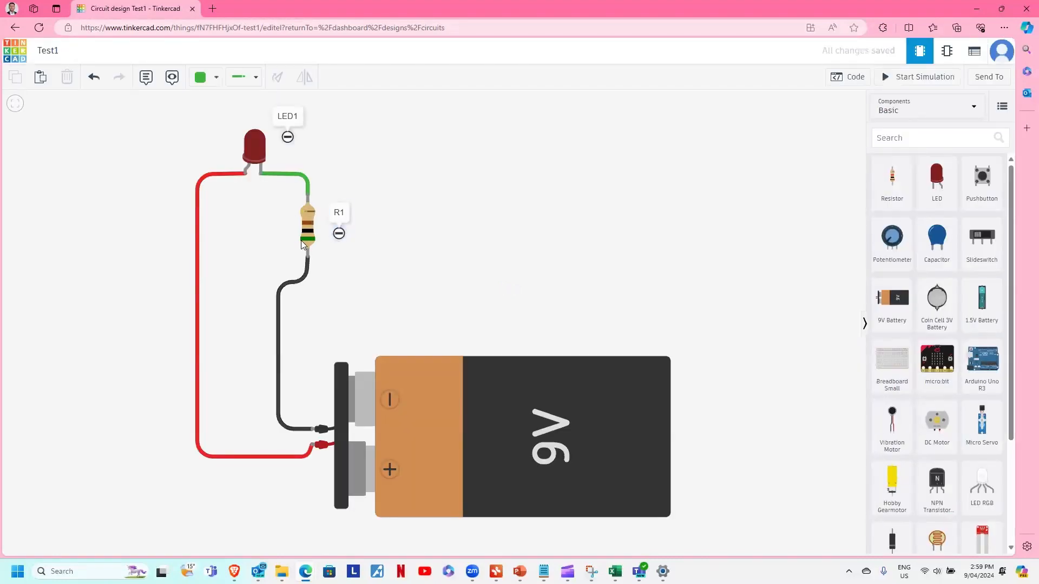
pyautogui.moveTo(980, 237); pyautogui.dragTo(595, 248)
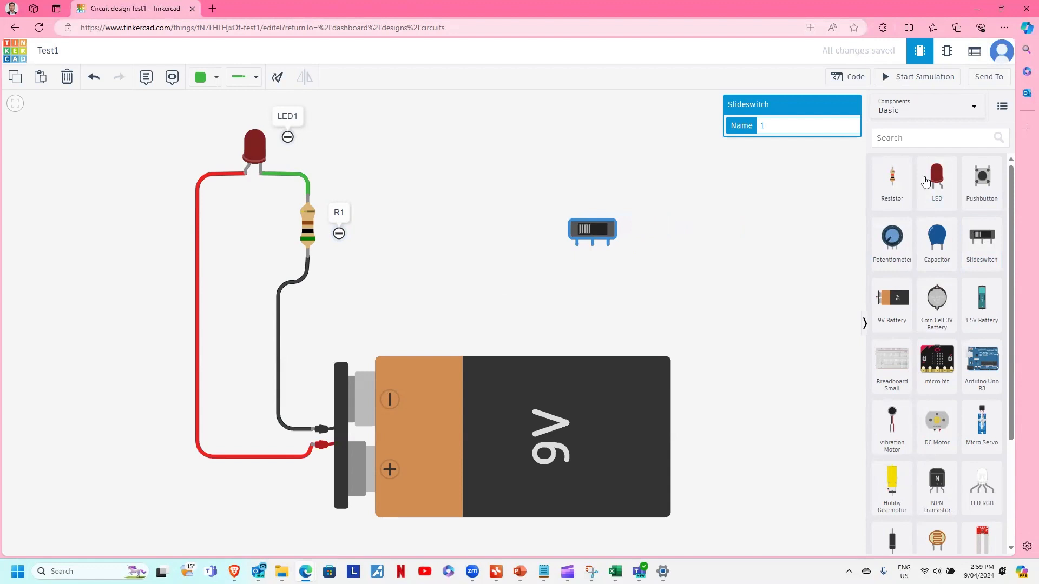
# Step: Search the components library for temp
pyautogui.click(926, 135)
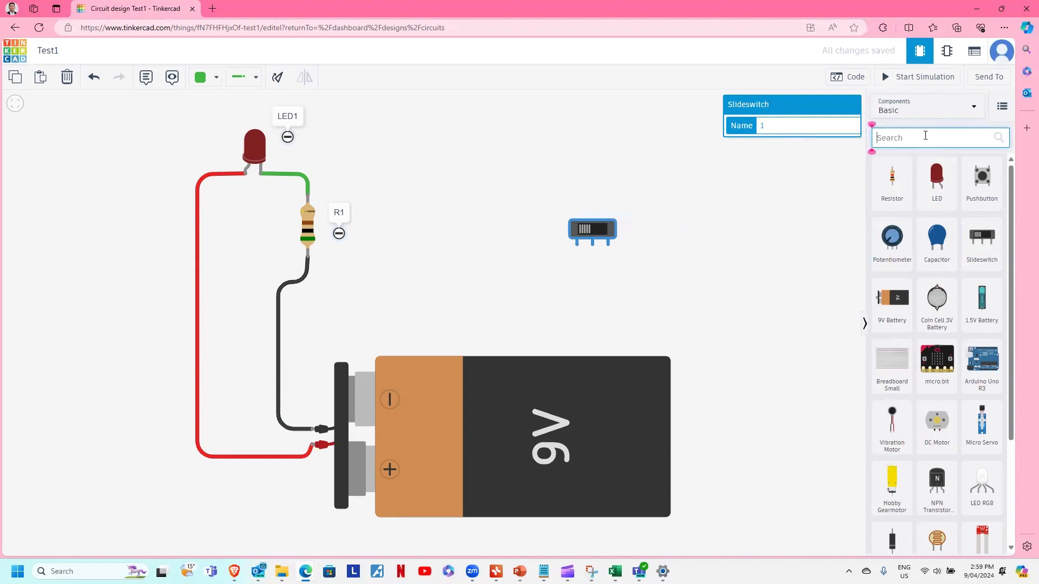
pyautogui.write('temp')
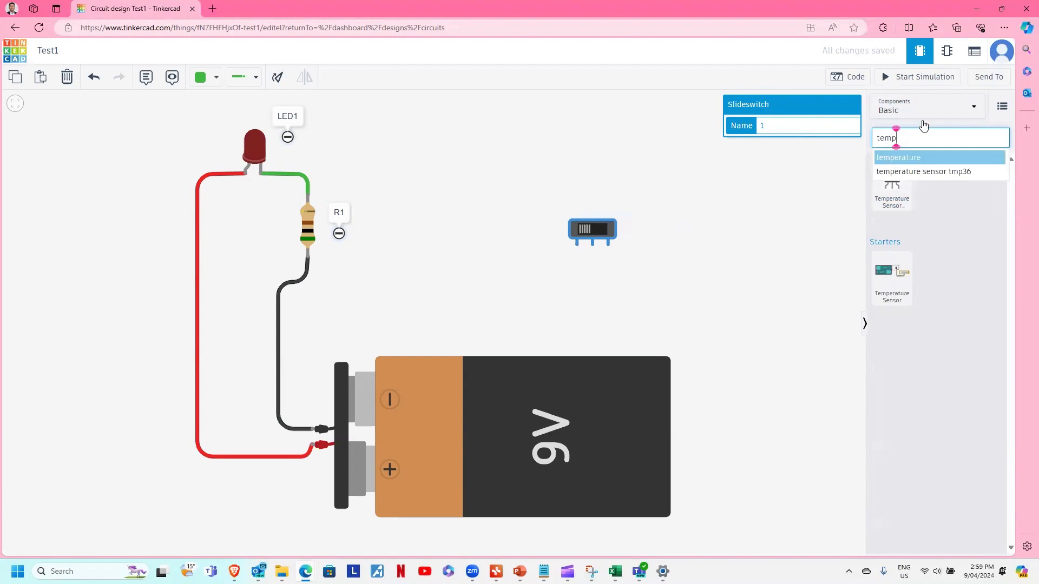
pyautogui.click(743, 226)
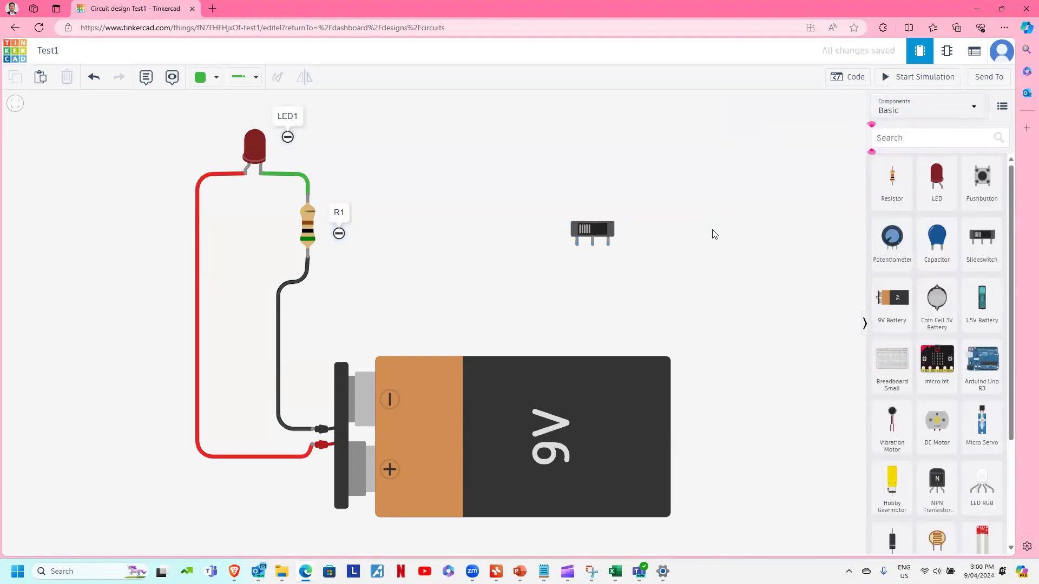
# Step: View the circuit's schematic and component list, then return to the circuit view
pyautogui.click(946, 51)
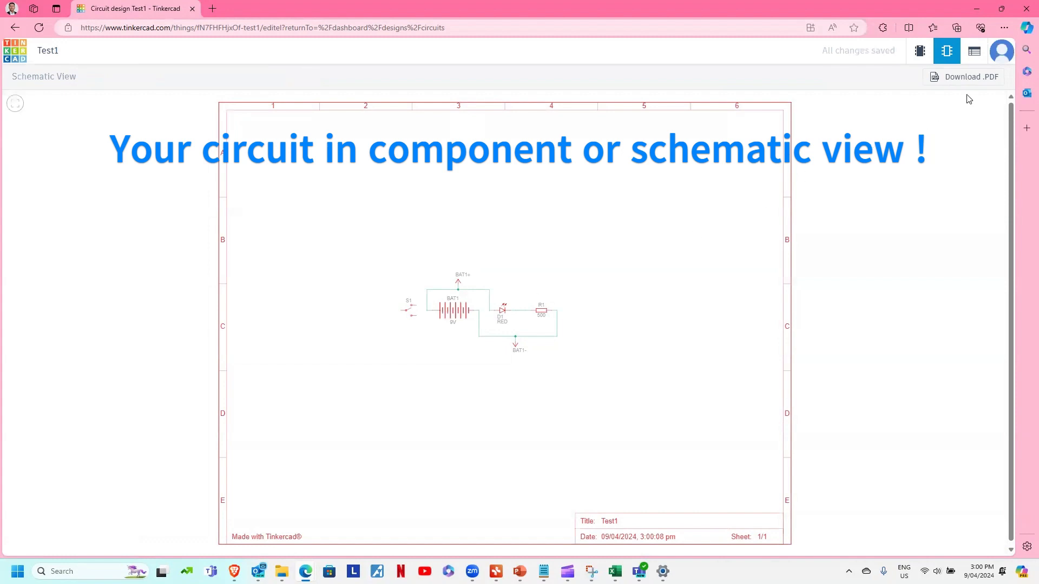
pyautogui.click(976, 53)
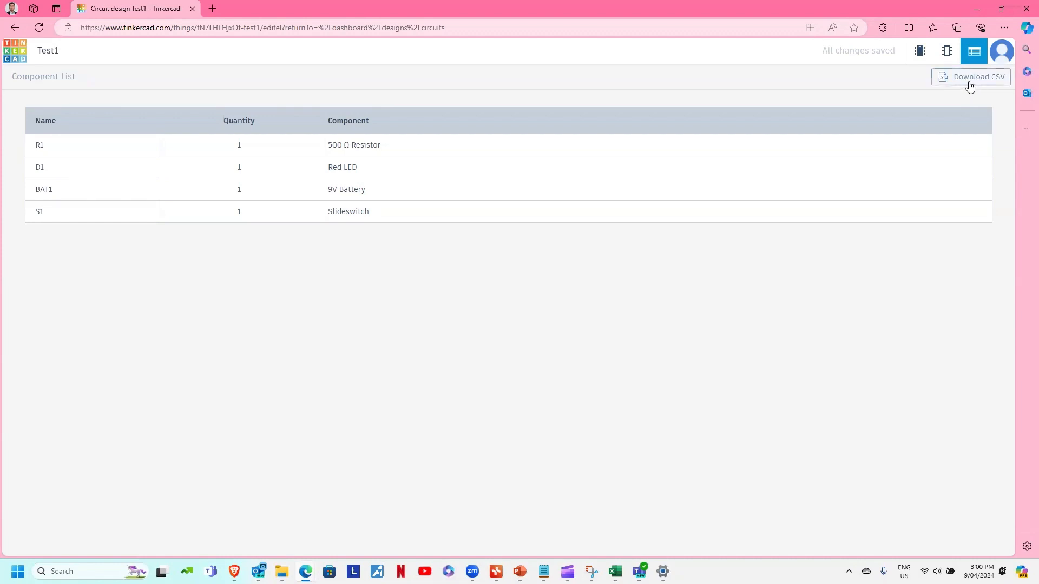
pyautogui.click(951, 60)
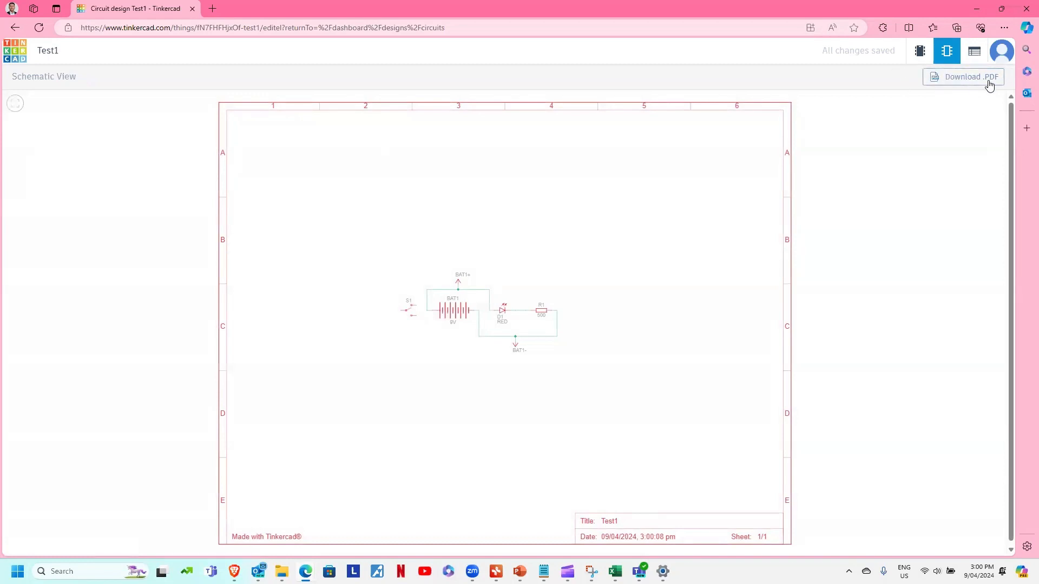
pyautogui.click(920, 52)
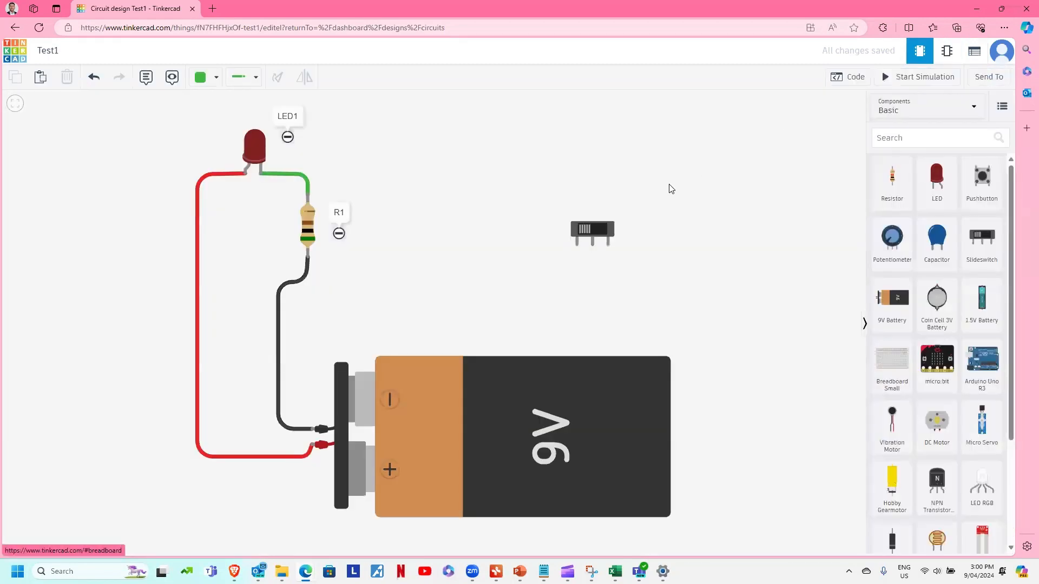